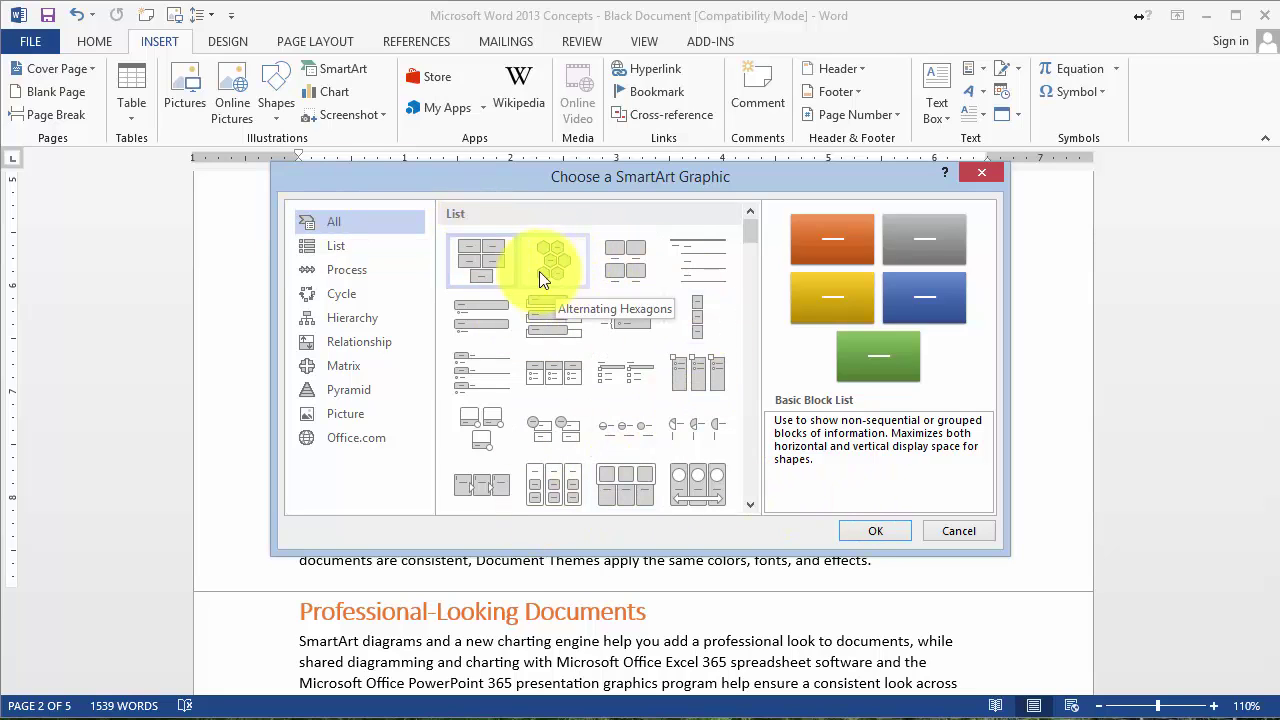
- Browse the SmartArt categories, then insert the Relationship > Funnel layout
left_click(335, 247)
left_click(328, 268)
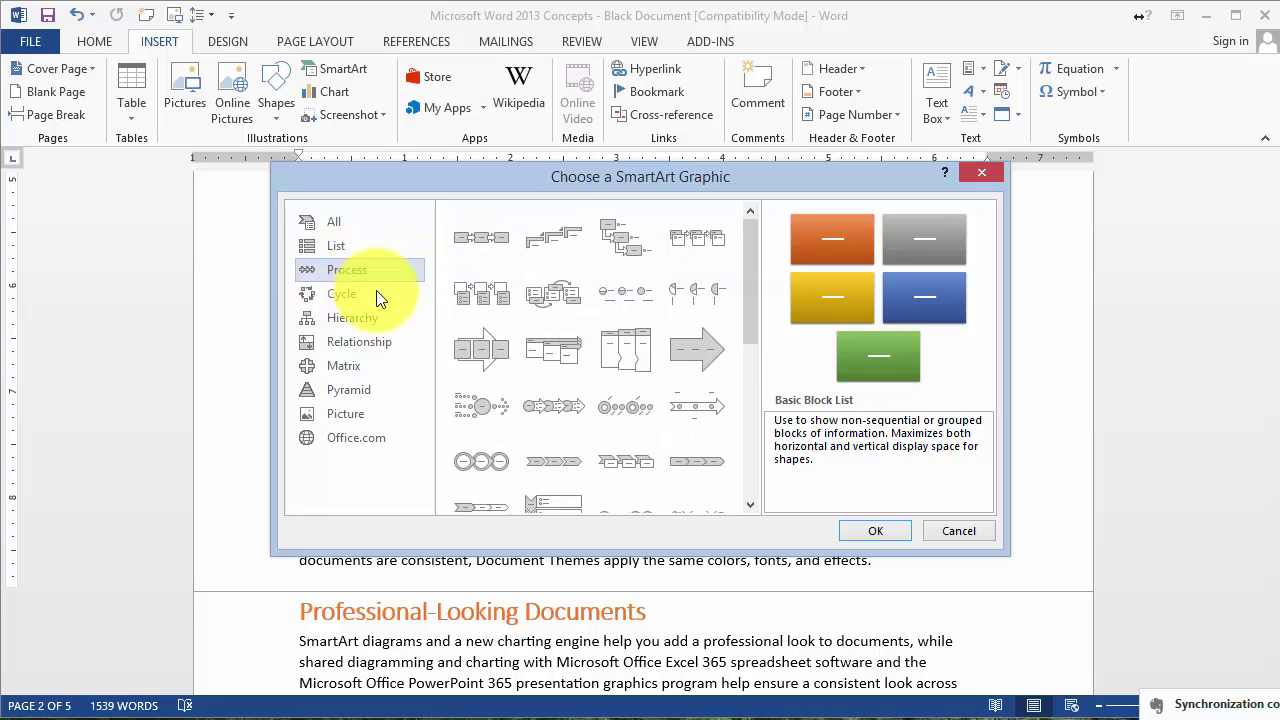
left_click(346, 295)
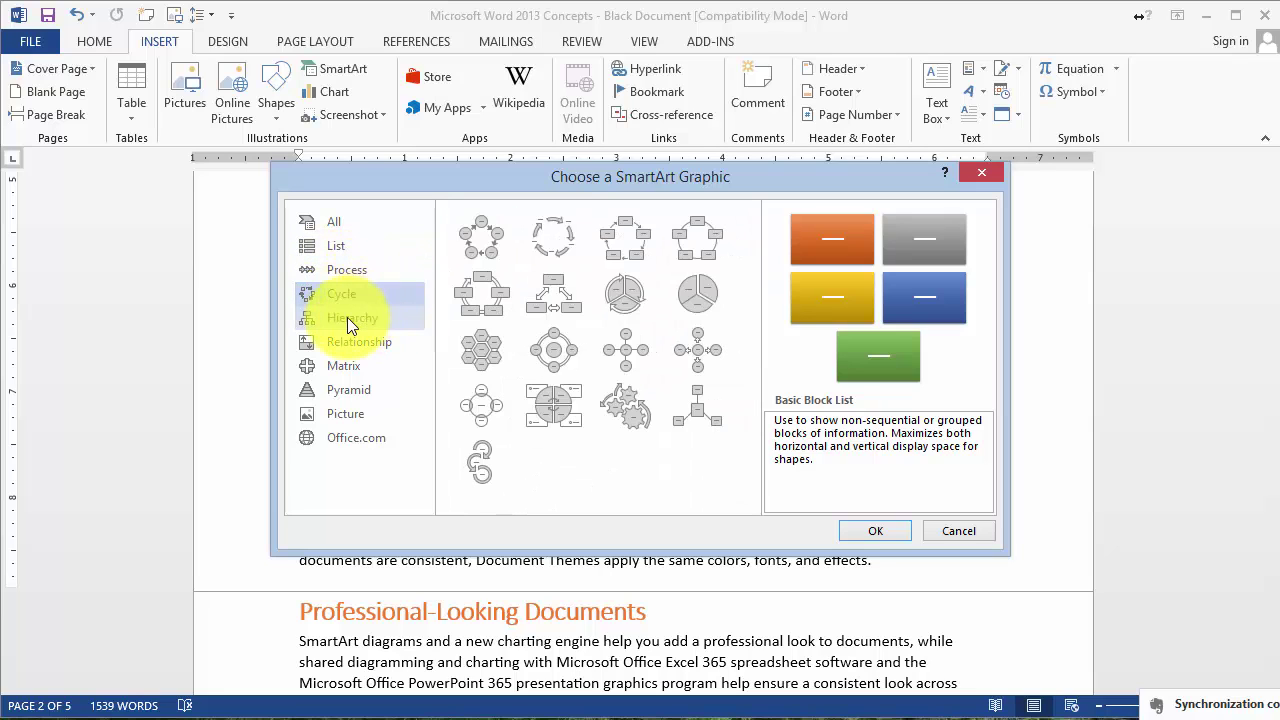
left_click(346, 318)
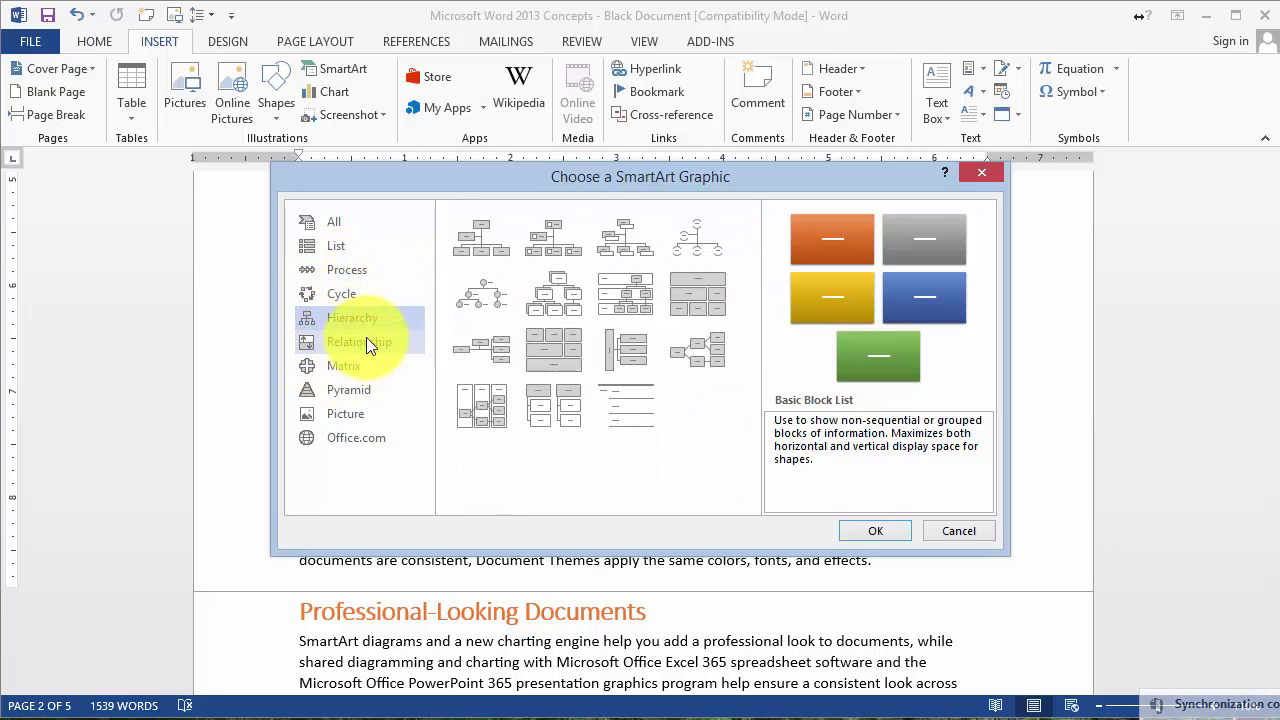
left_click(366, 340)
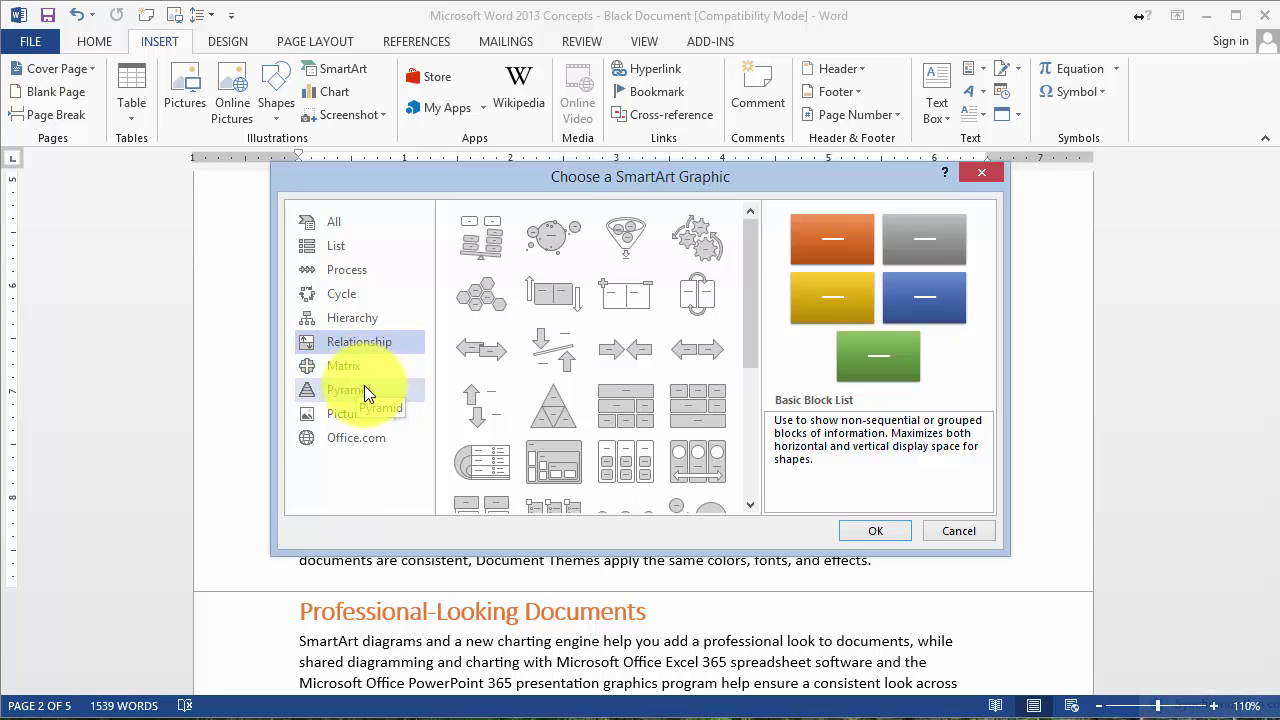
left_click(353, 366)
left_click(337, 390)
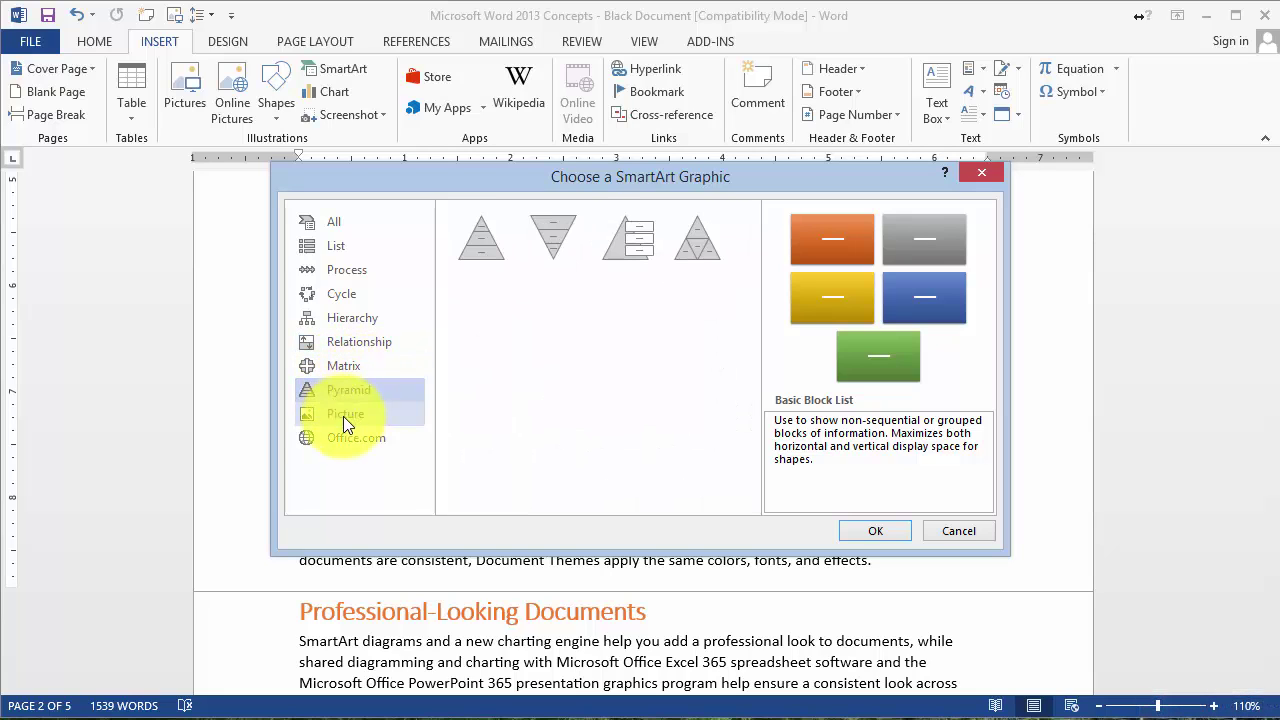
left_click(345, 416)
left_click(349, 441)
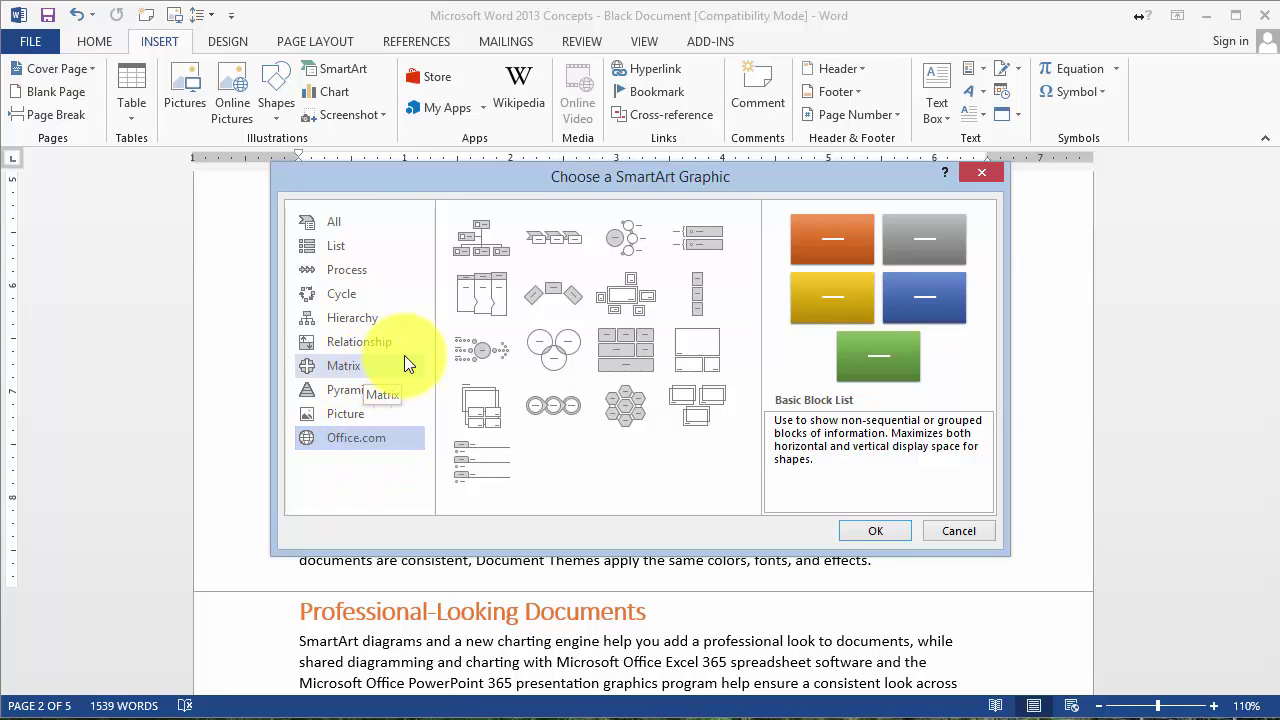
left_click(360, 342)
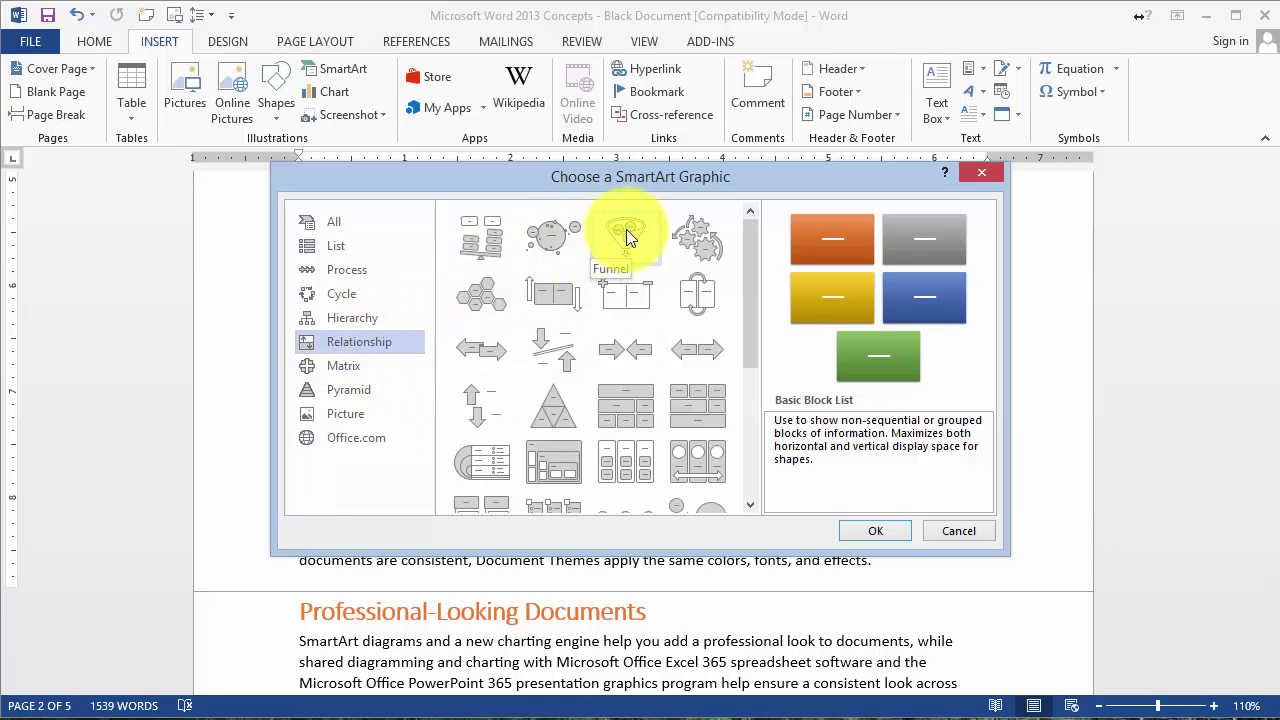
left_click(626, 234)
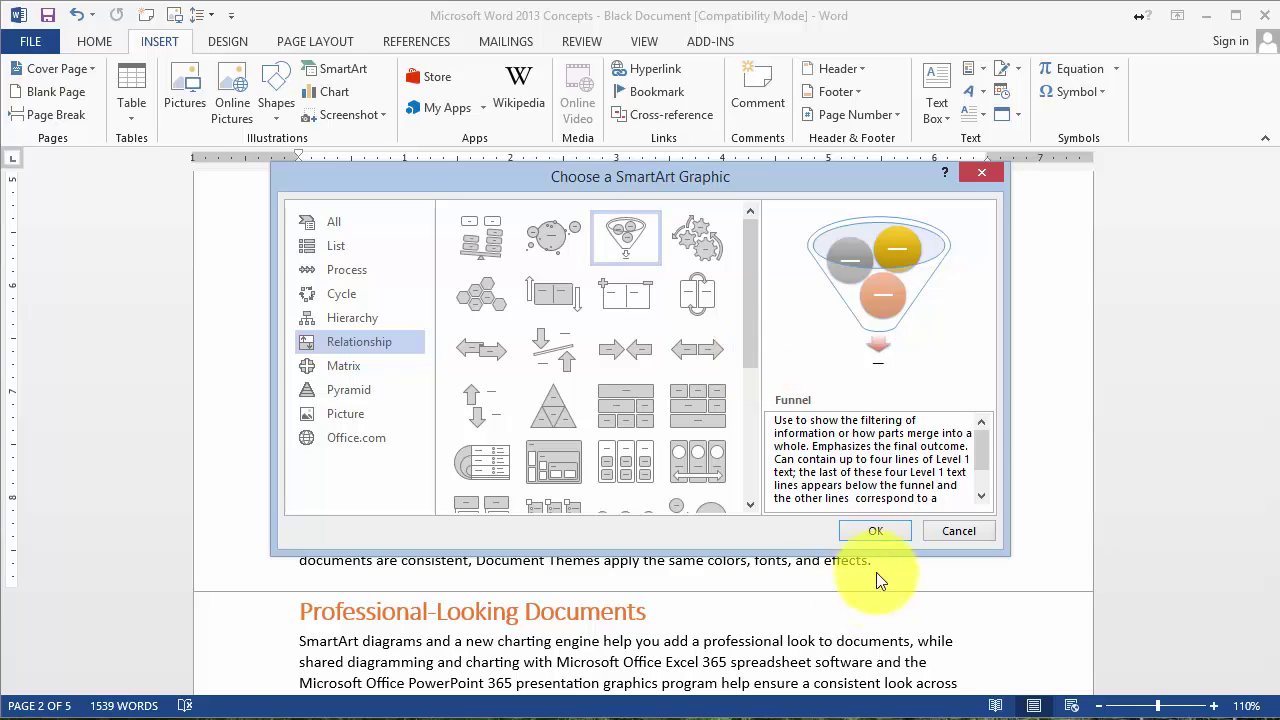
left_click(880, 531)
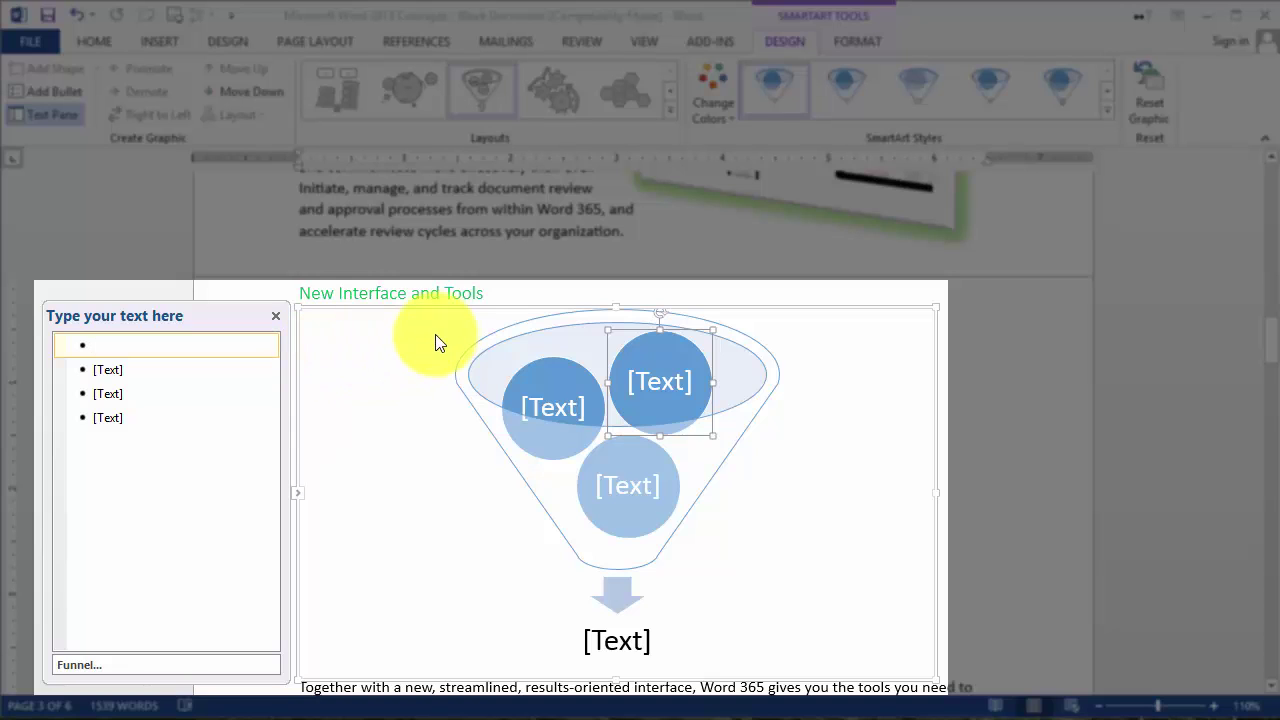
left_click(114, 370)
left_click(116, 392)
left_click(113, 414)
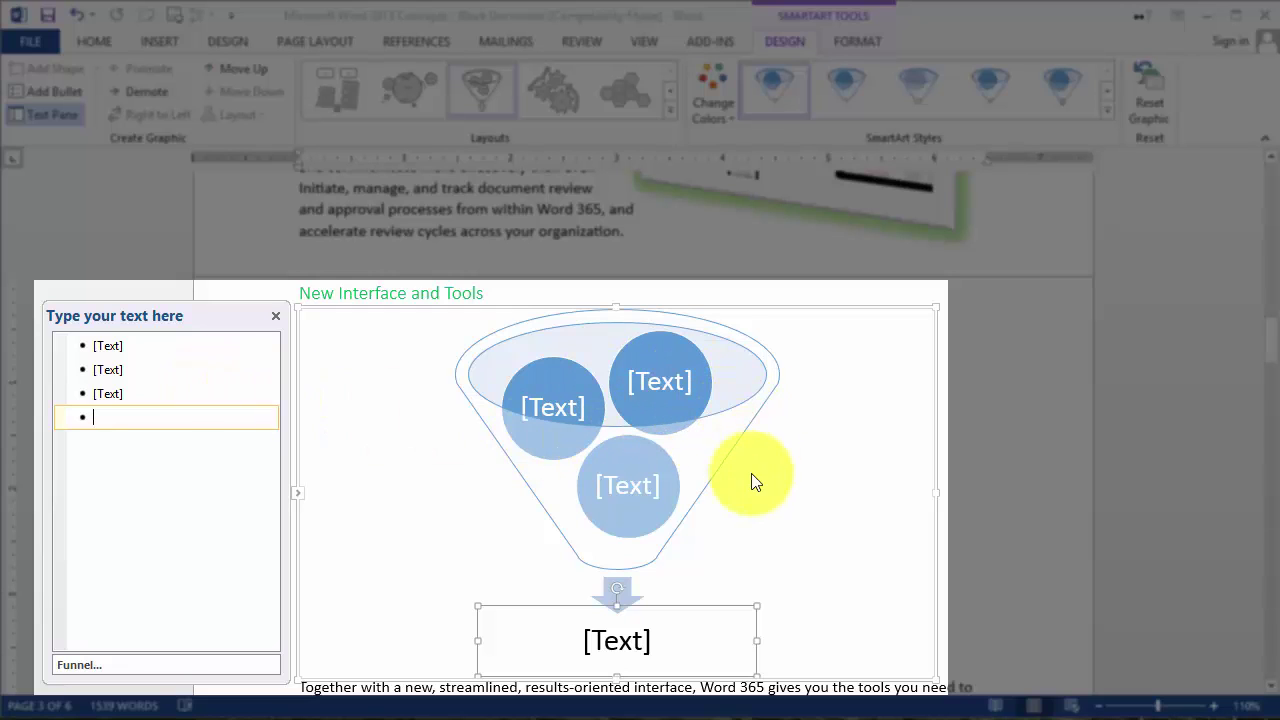
left_click(82, 346)
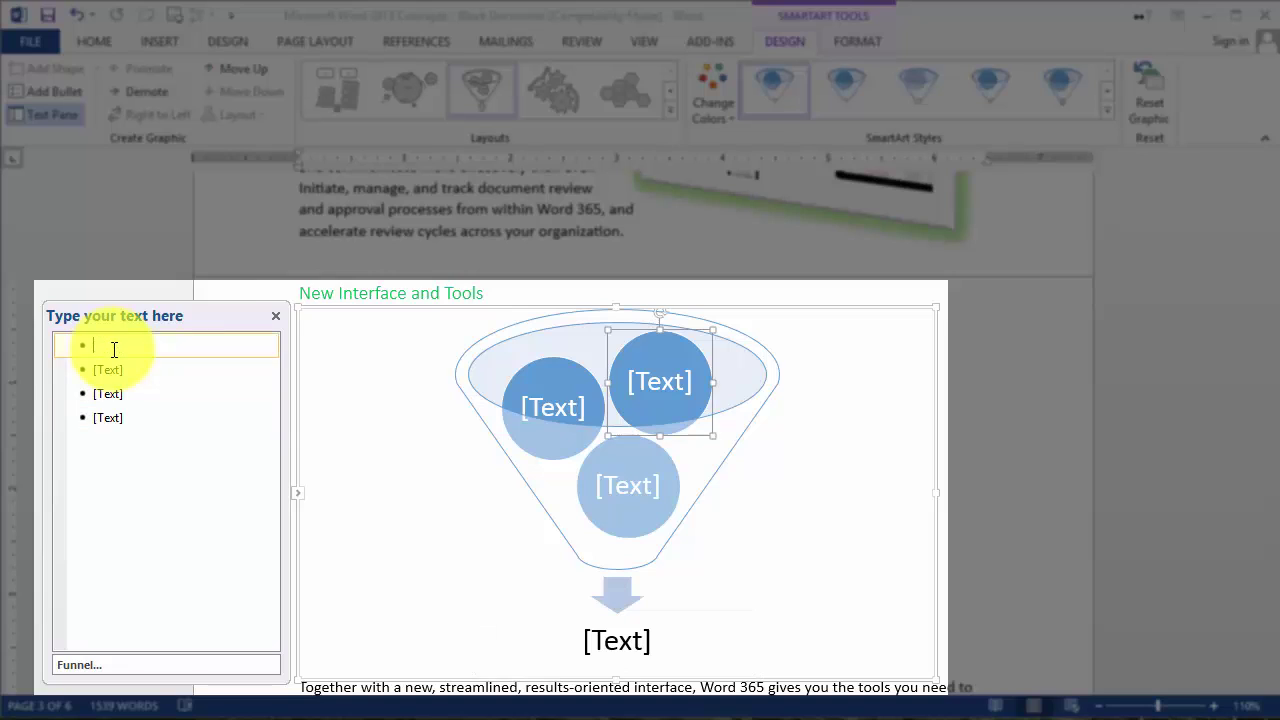
- Fill the funnel's text-pane bullets with Word, Excel, PowerPoint and Office Suite (Basic)
type("Word")
left_click(134, 366)
type("Excel")
key("Down")
type("PowerPoint")
left_click(128, 414)
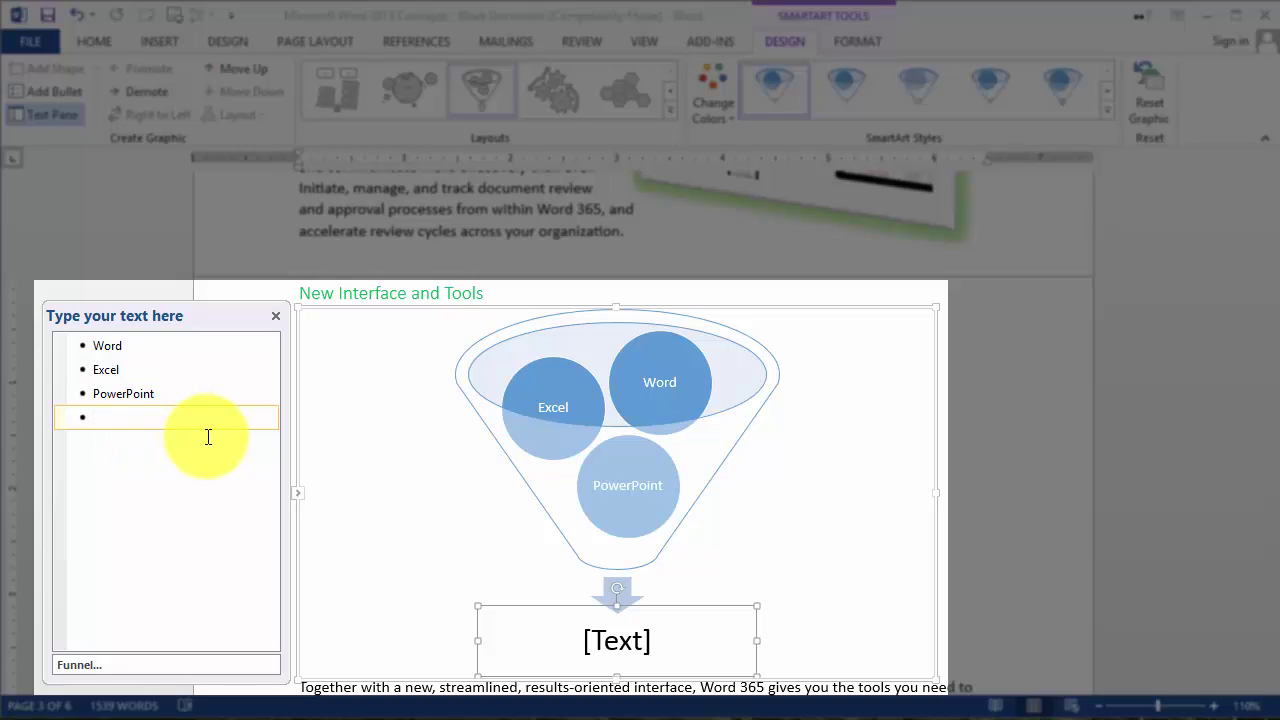
type("Off")
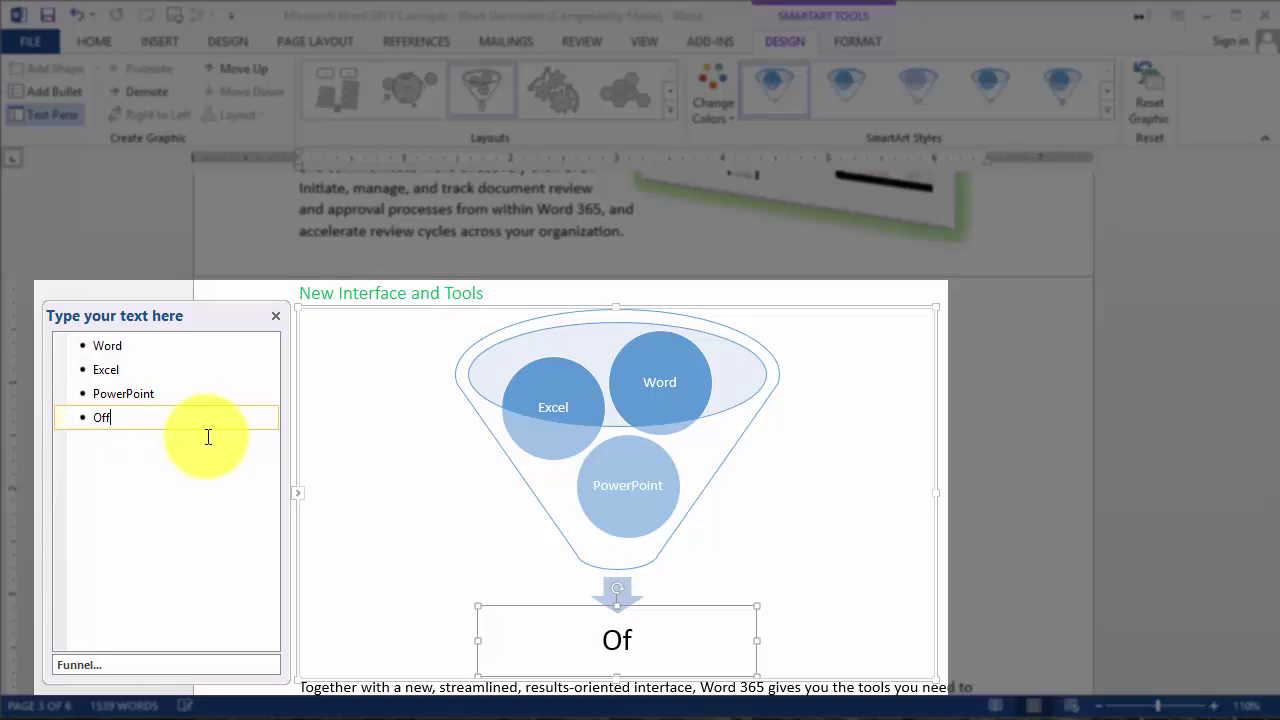
type("ice Suite ")
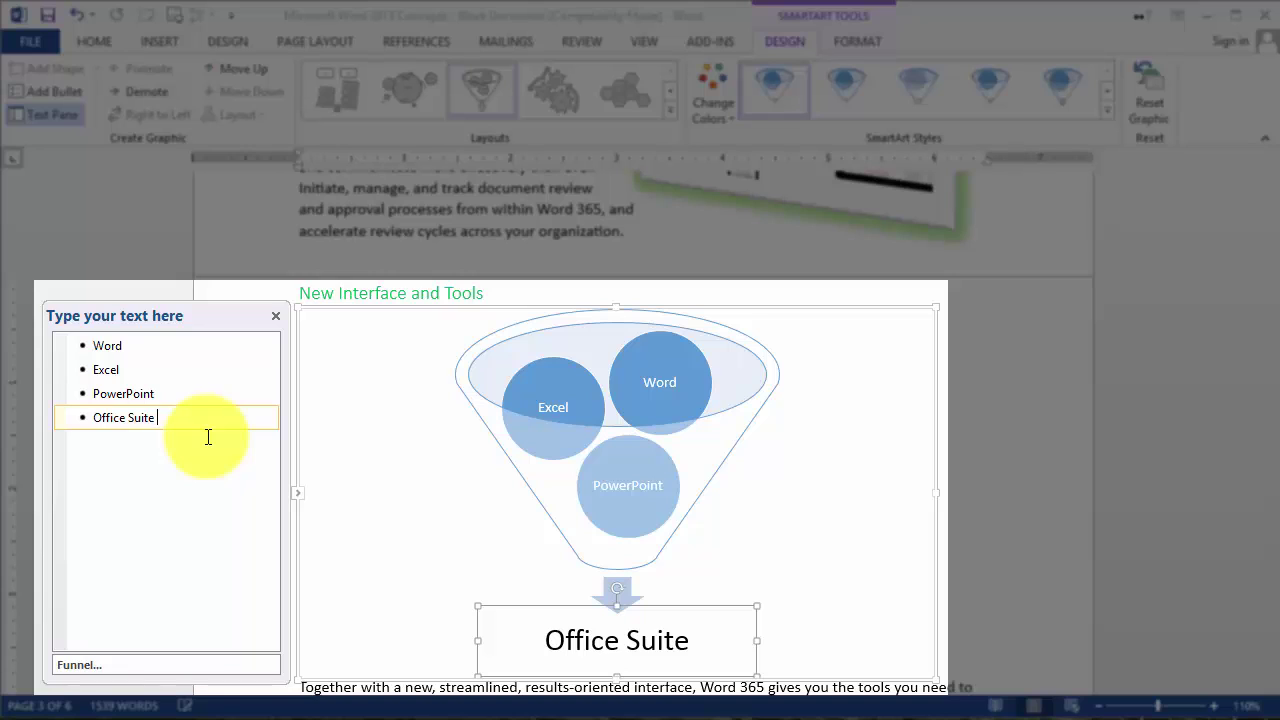
type("(Basi")
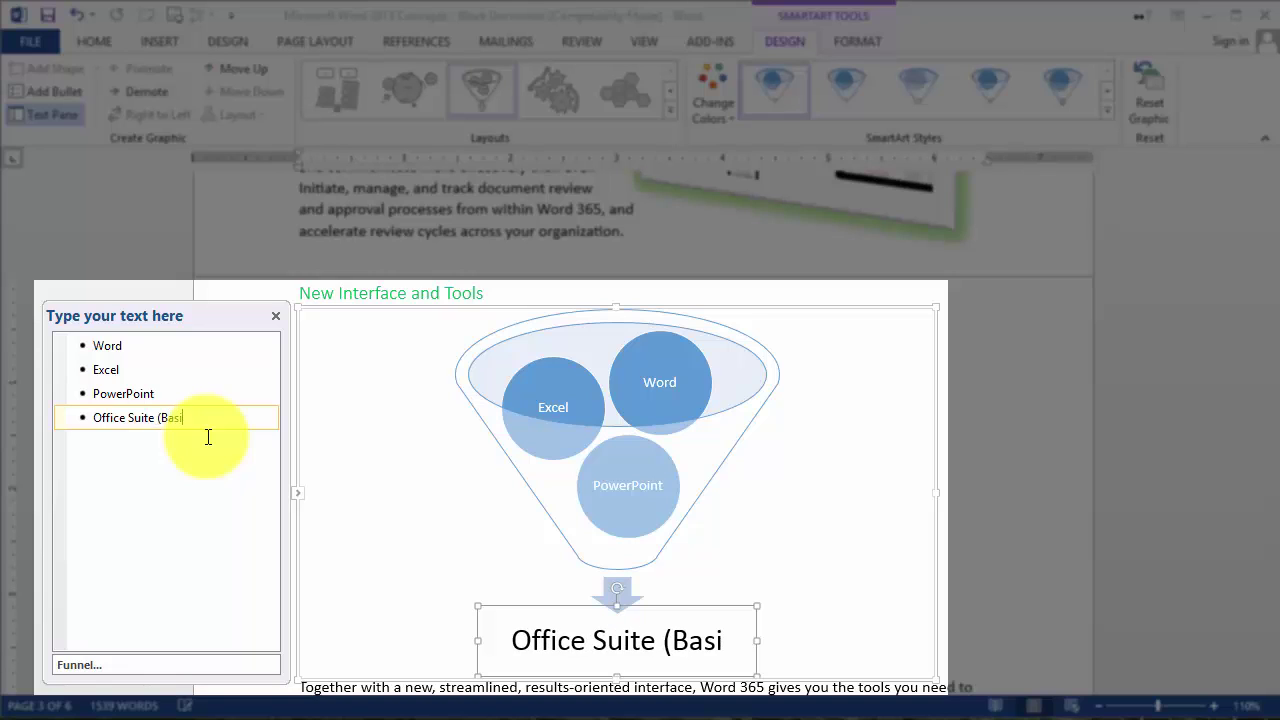
type("c)")
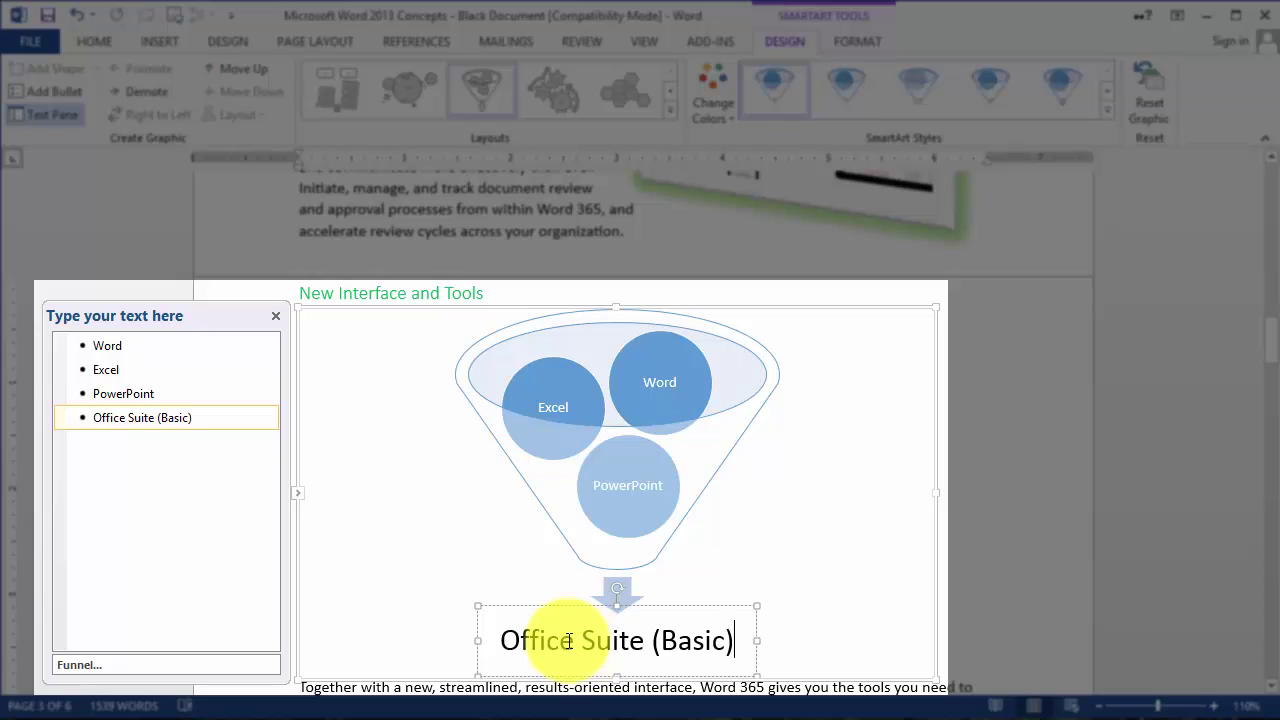
left_click(194, 417)
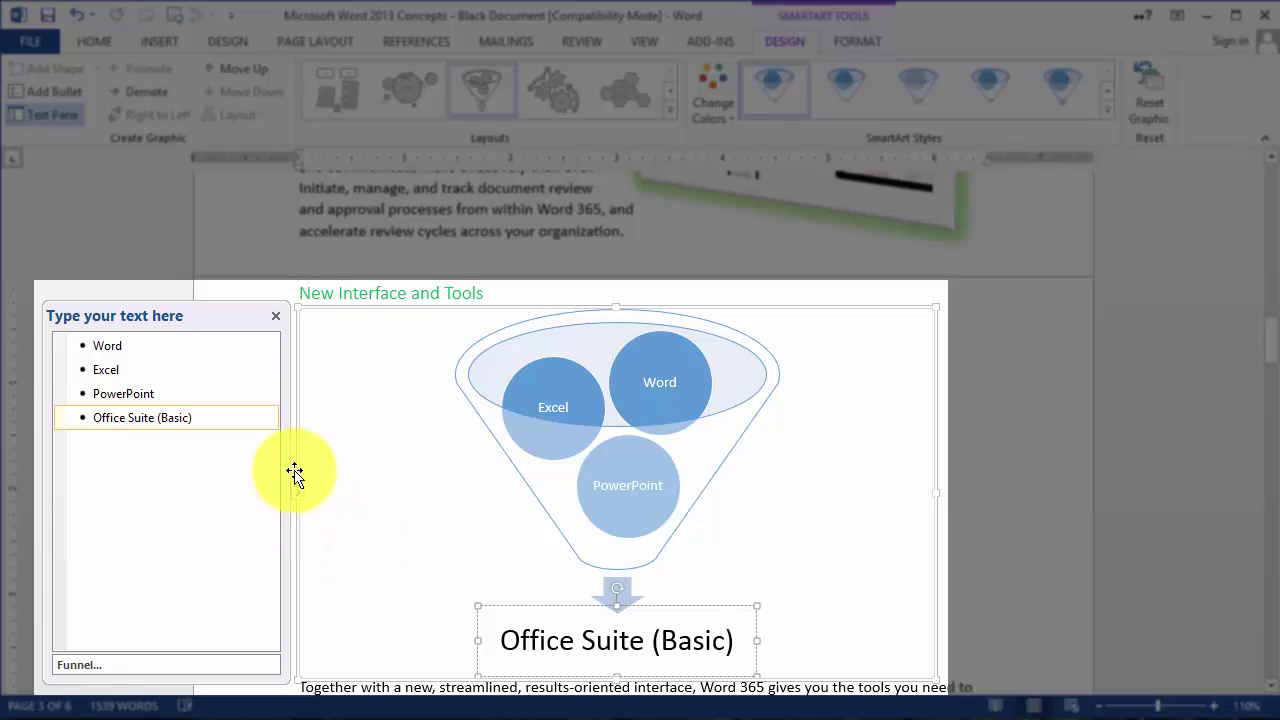
left_click(276, 316)
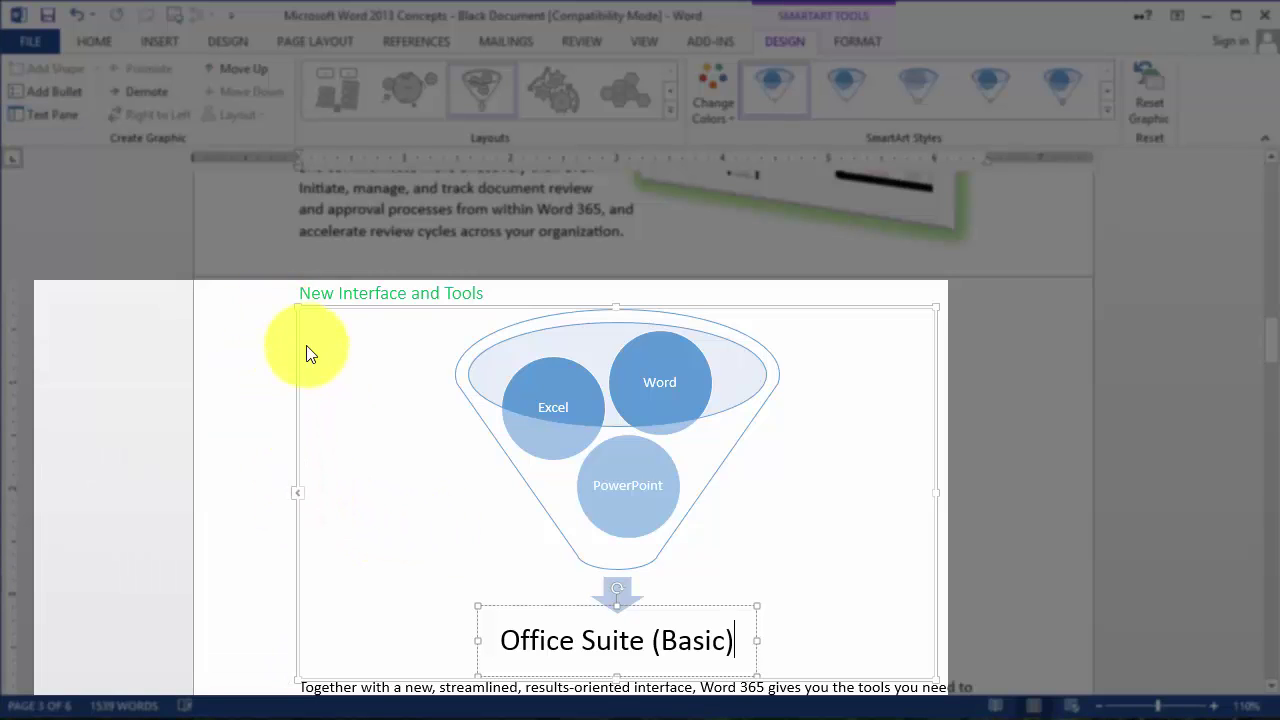
left_click(1052, 449)
left_click(632, 508)
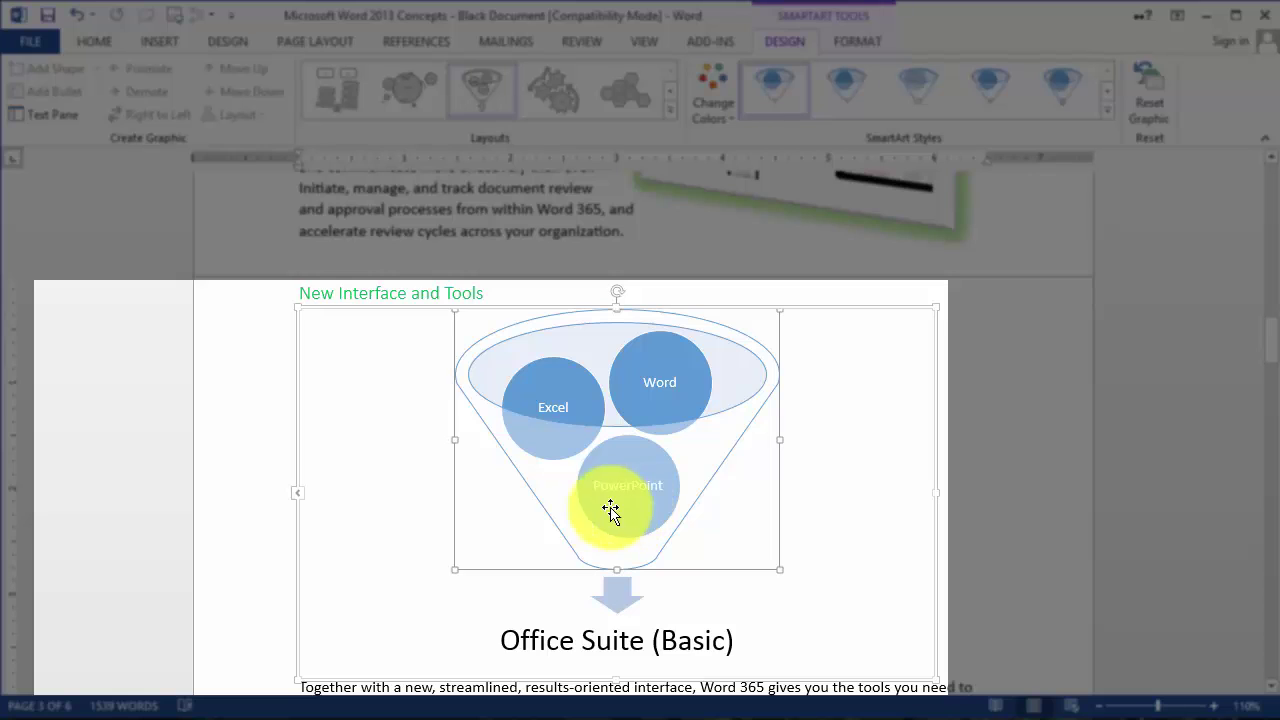
left_click(298, 503)
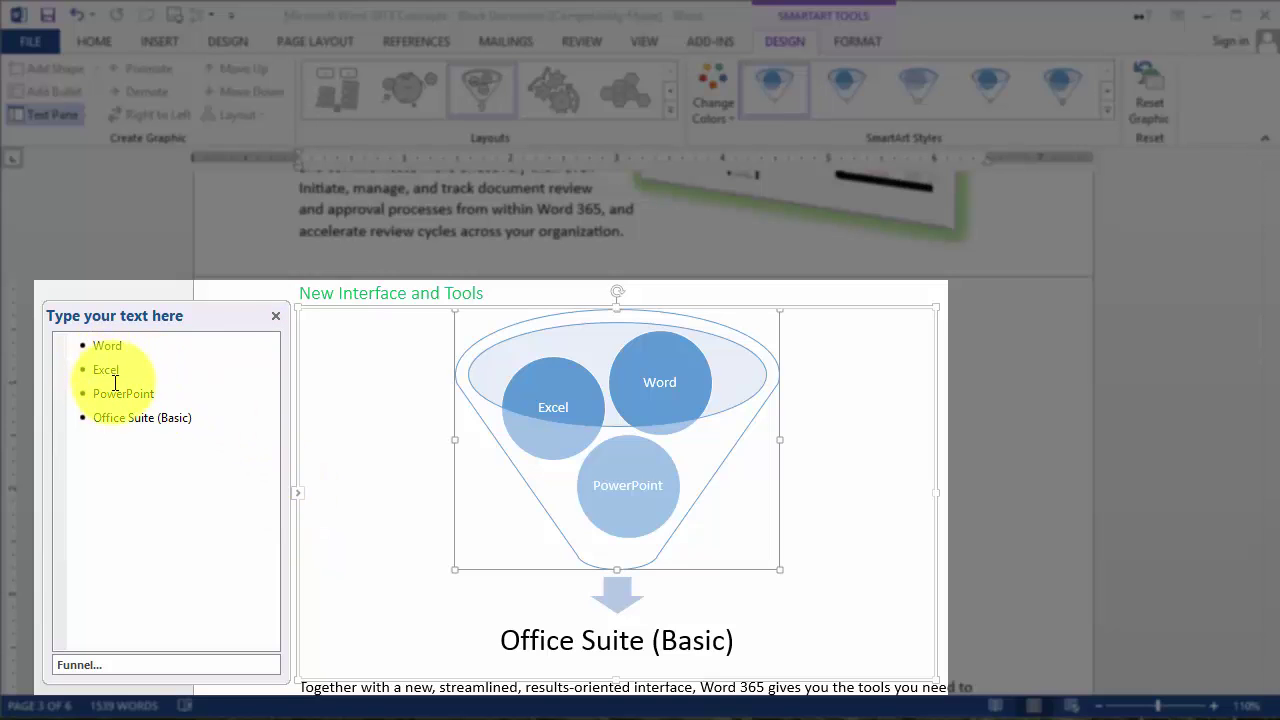
double_click(557, 406)
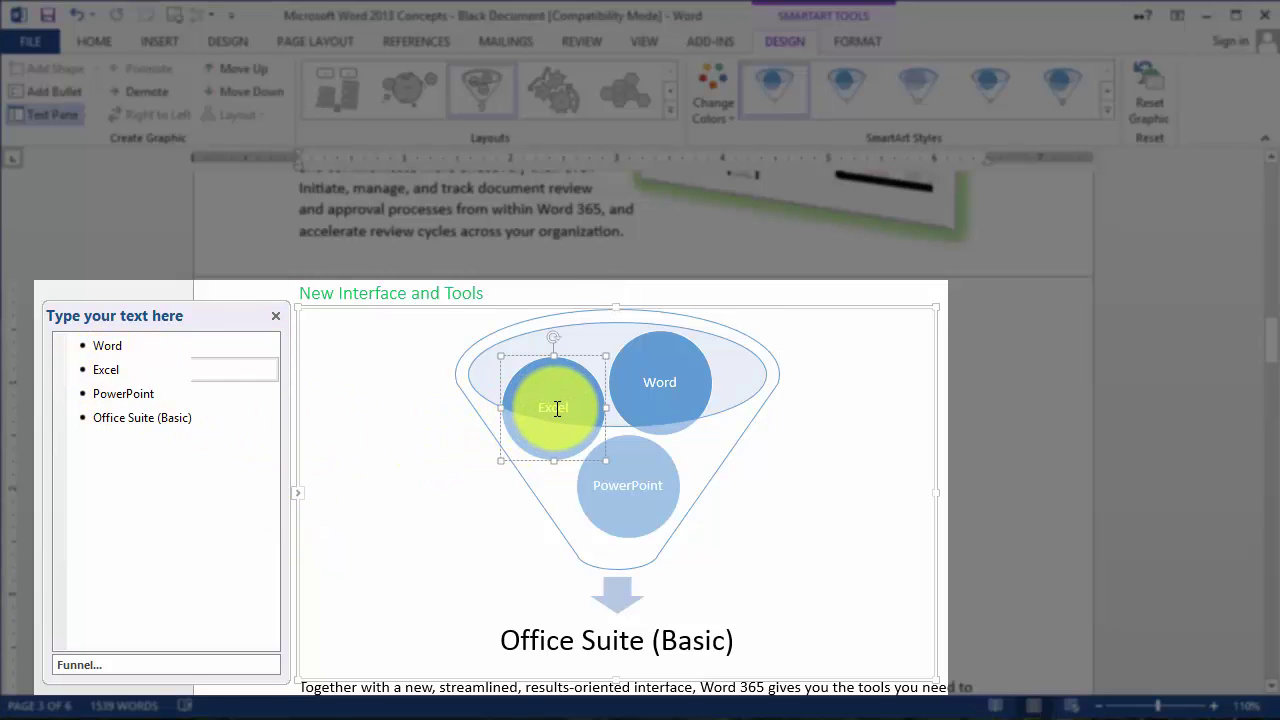
double_click(690, 405)
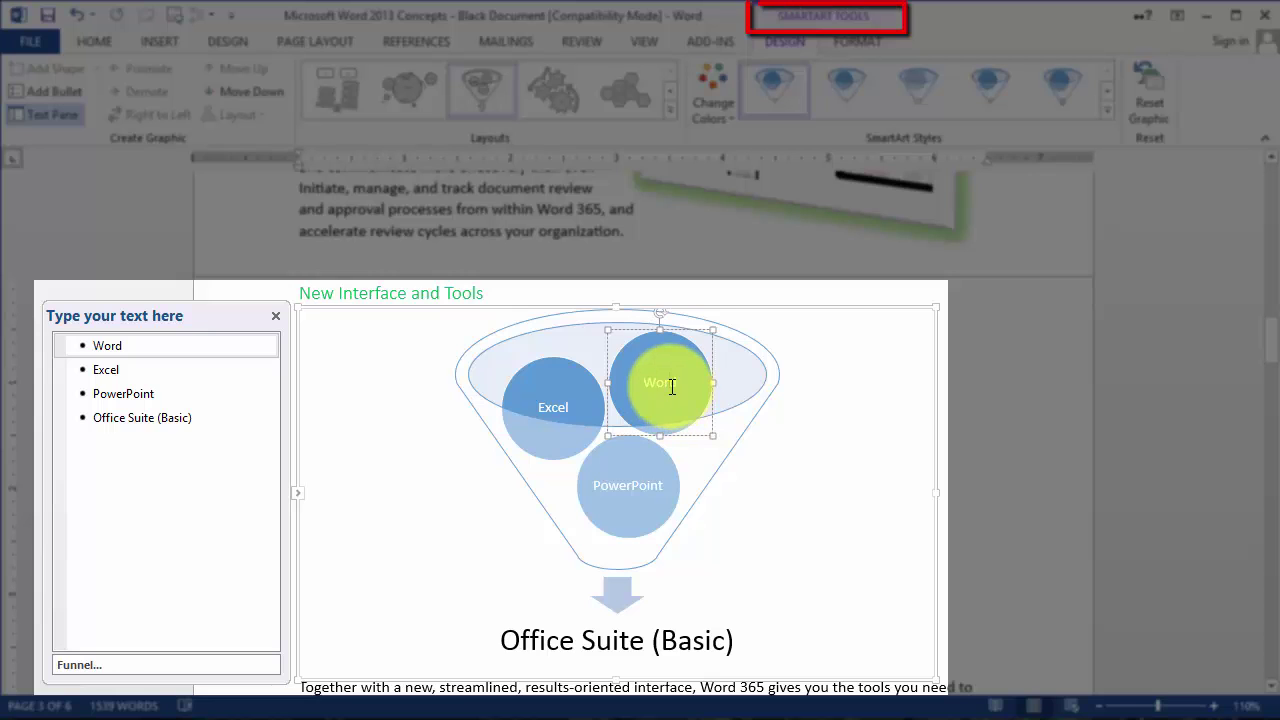
left_click(620, 495)
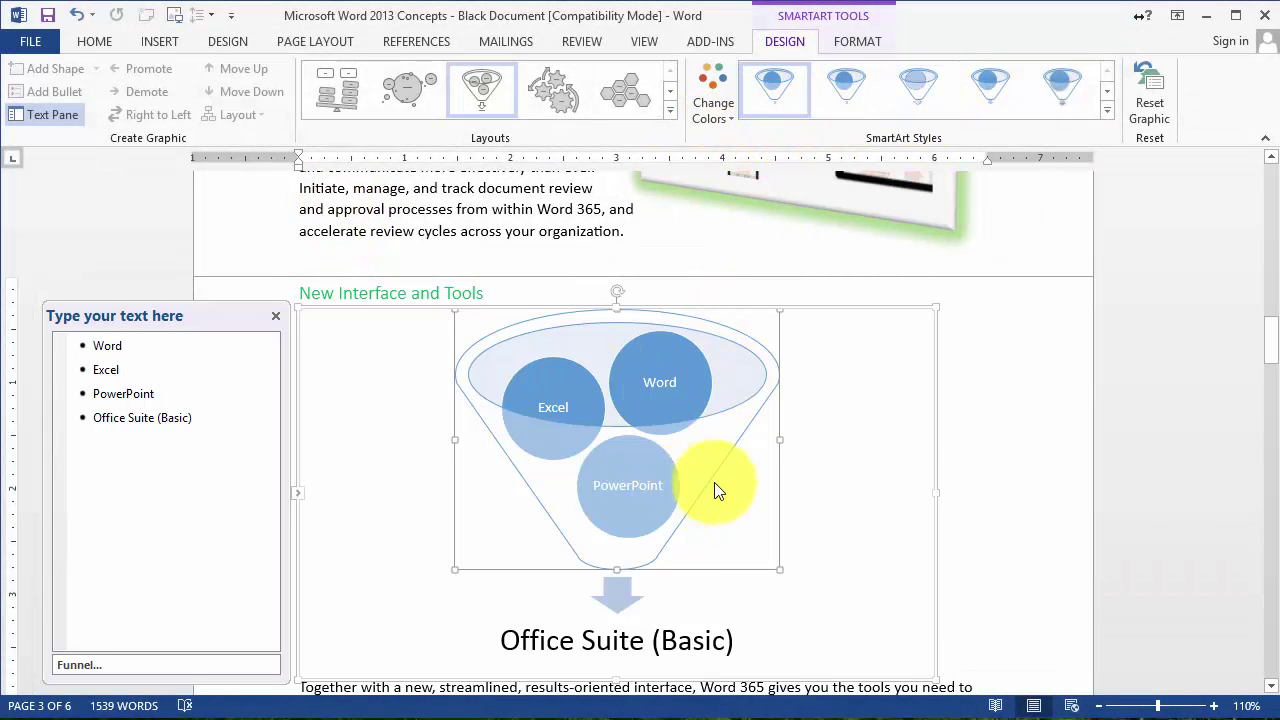
- Apply the fifth SmartArt Style to give the funnel a shaded 3-D look
left_click(835, 43)
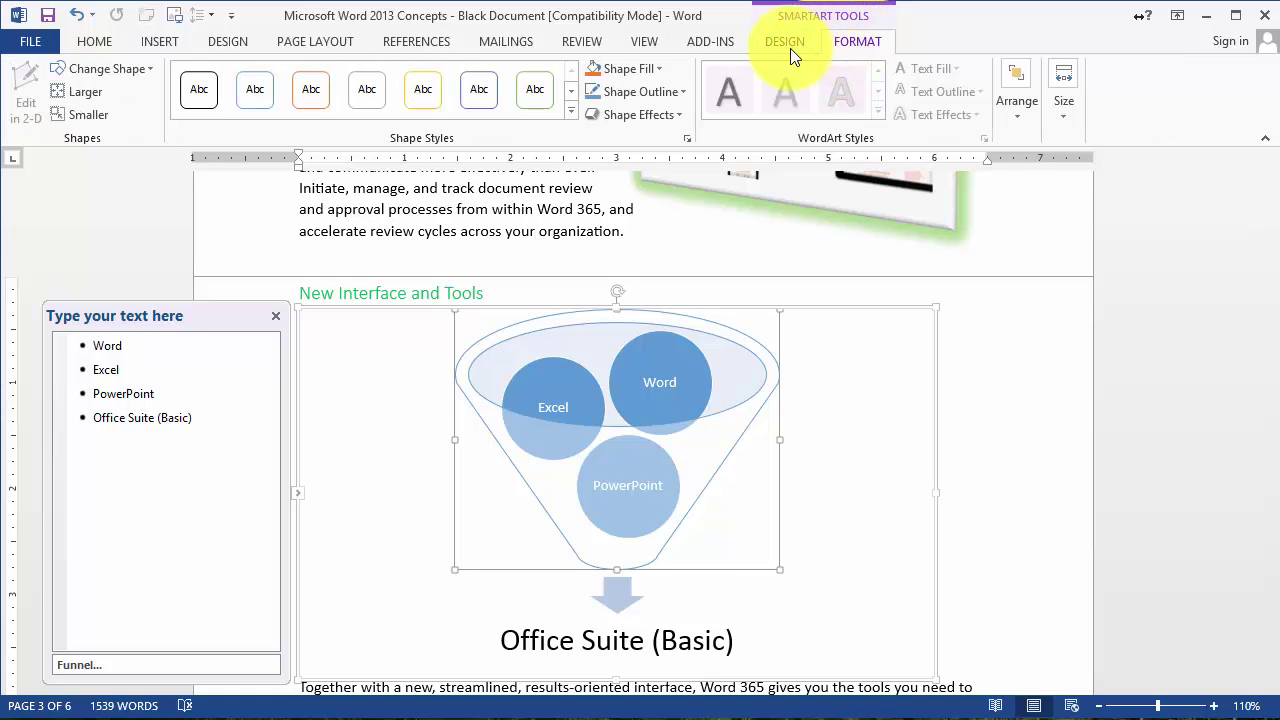
left_click(790, 48)
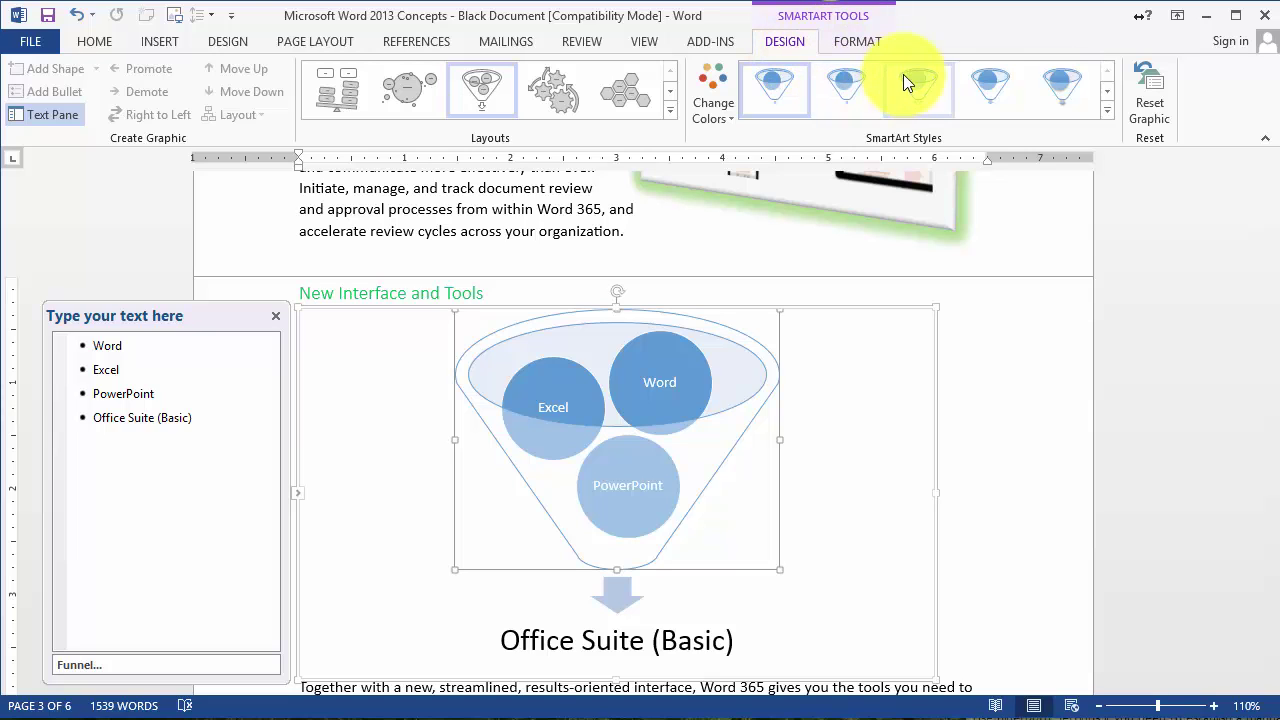
left_click(1055, 87)
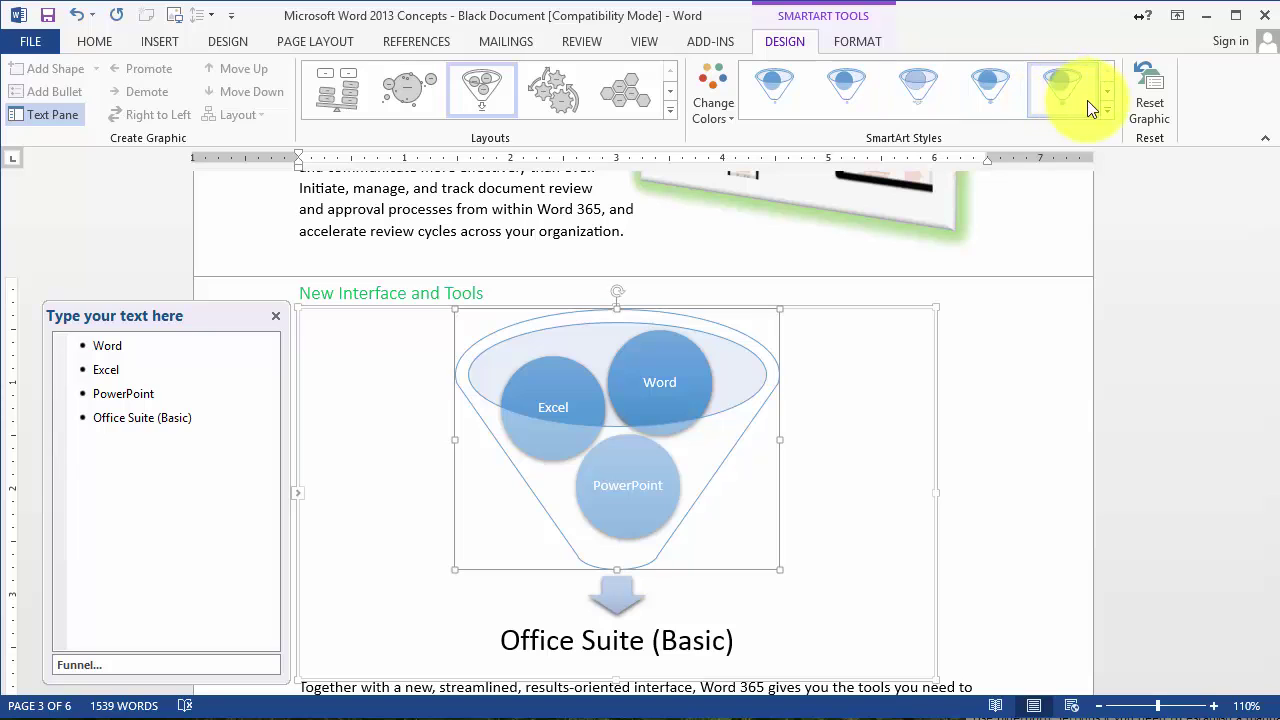
- Recolour the funnel with a Colorful accent scheme of gold, gray and orange
left_click(711, 109)
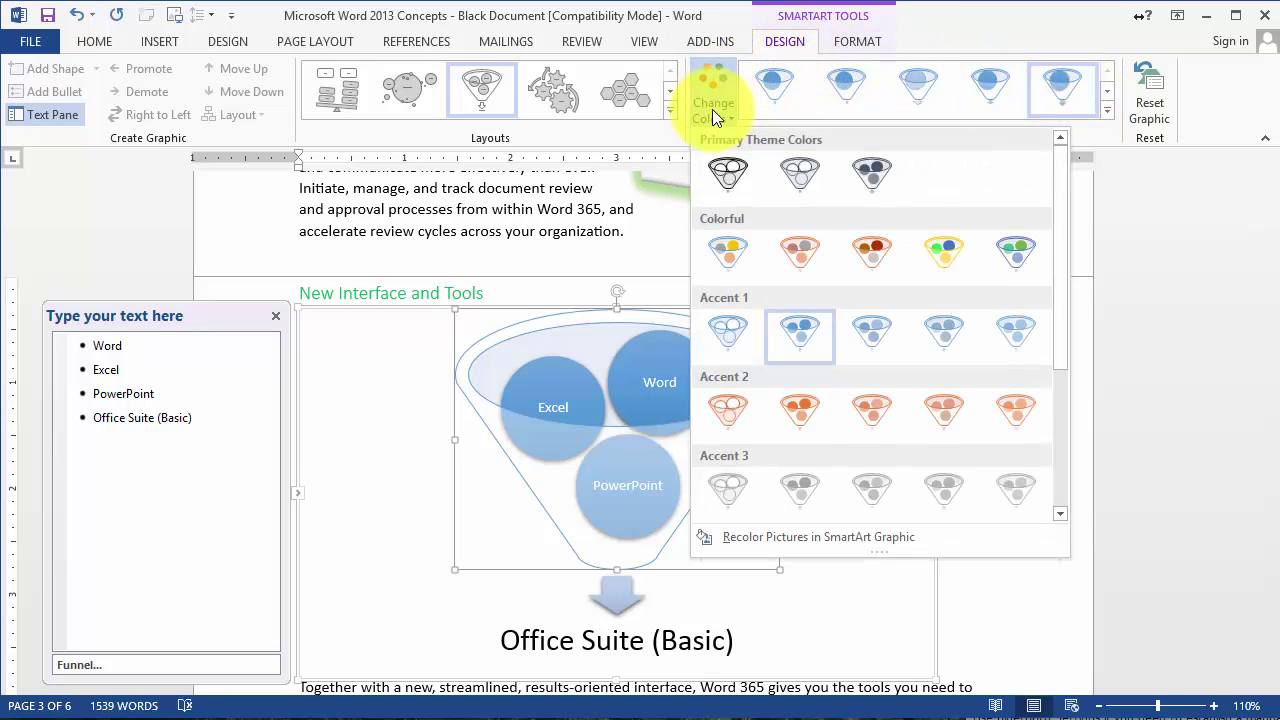
left_click(734, 264)
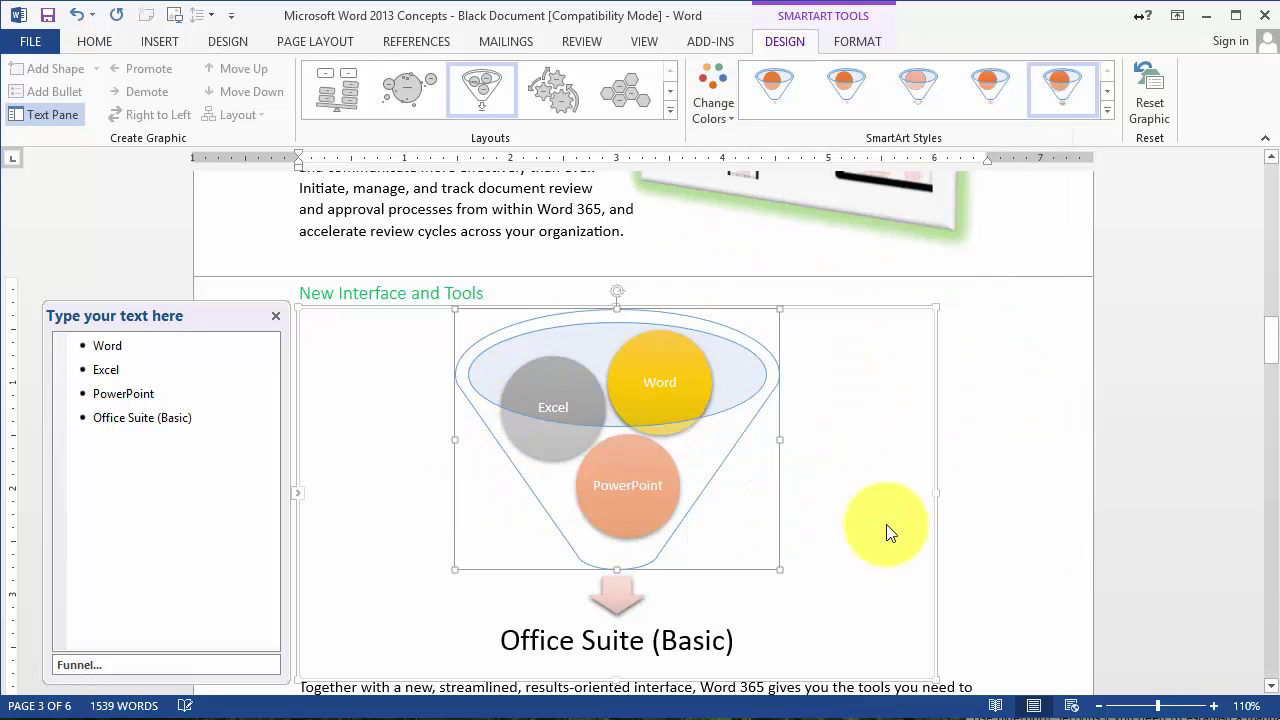
left_click(674, 243)
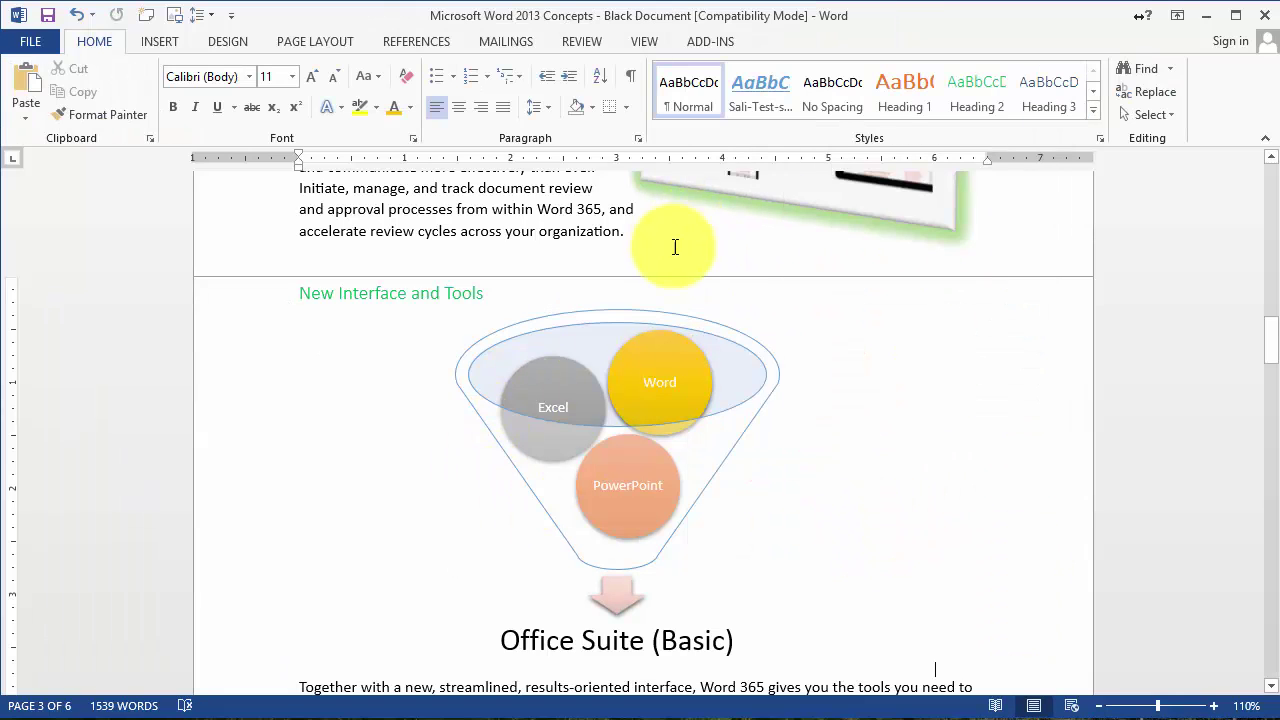
left_click(657, 451)
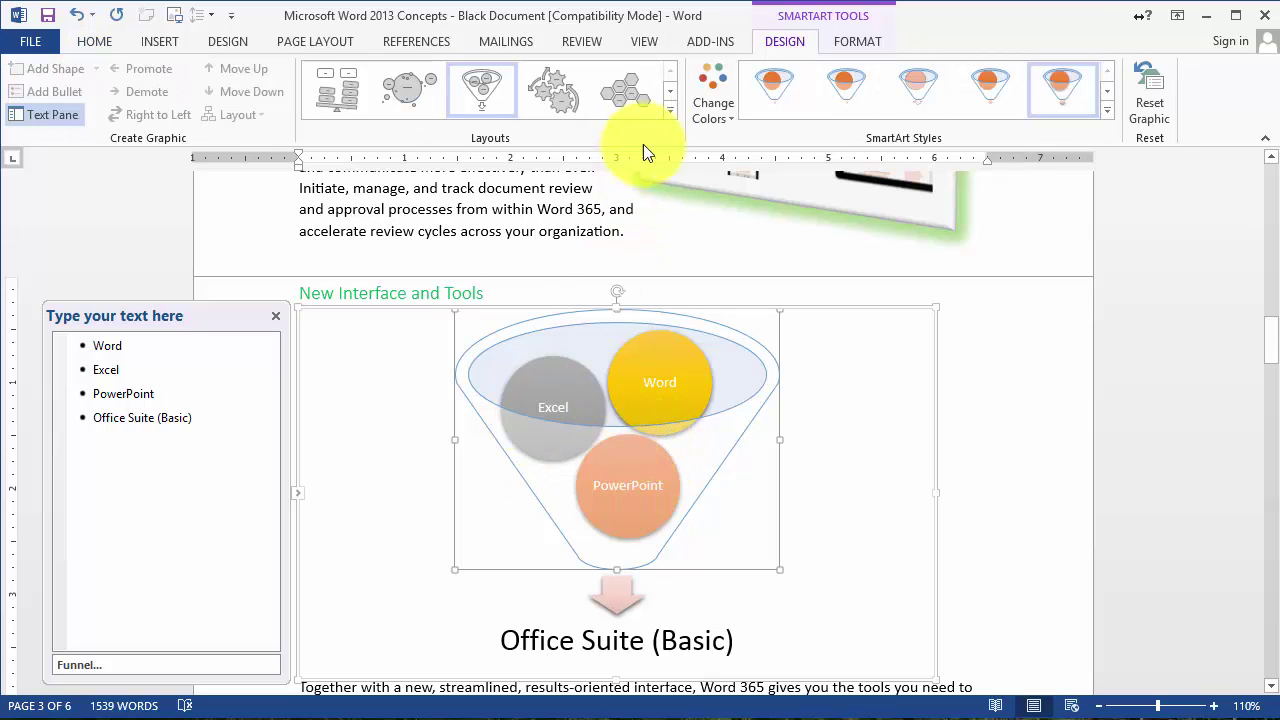
mouse_move(630, 101)
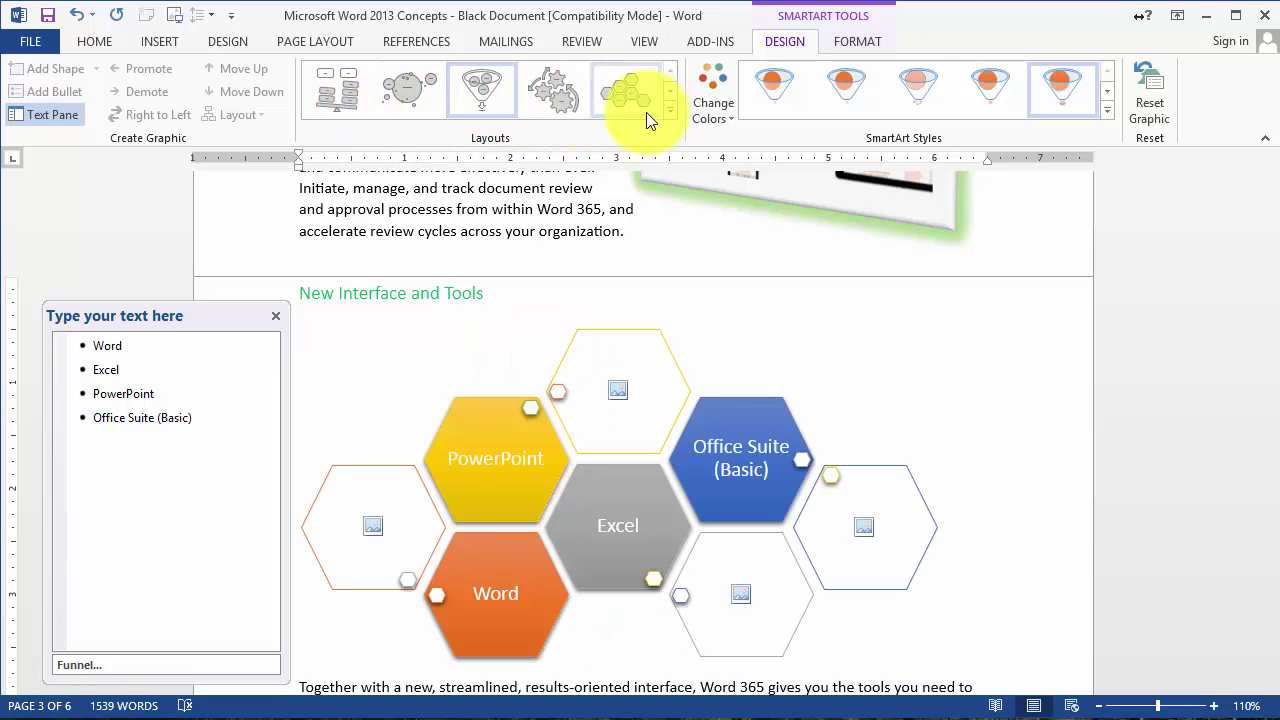
left_click(669, 112)
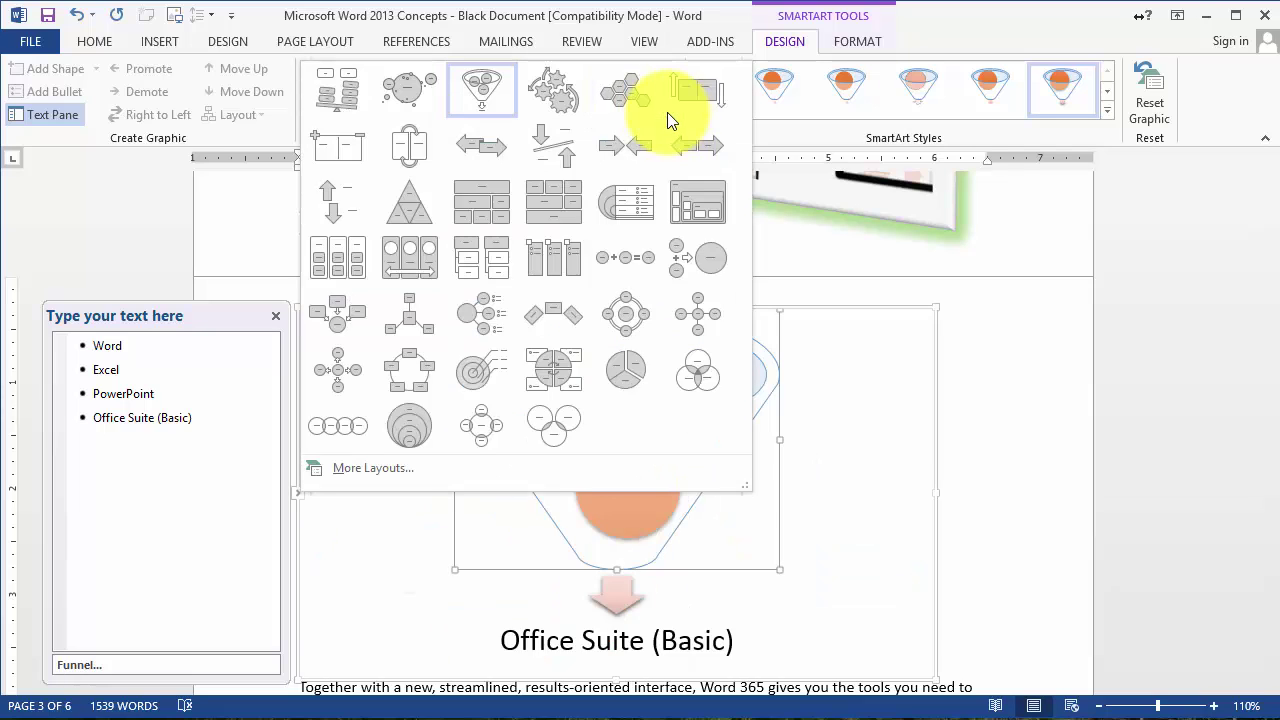
left_click(548, 333)
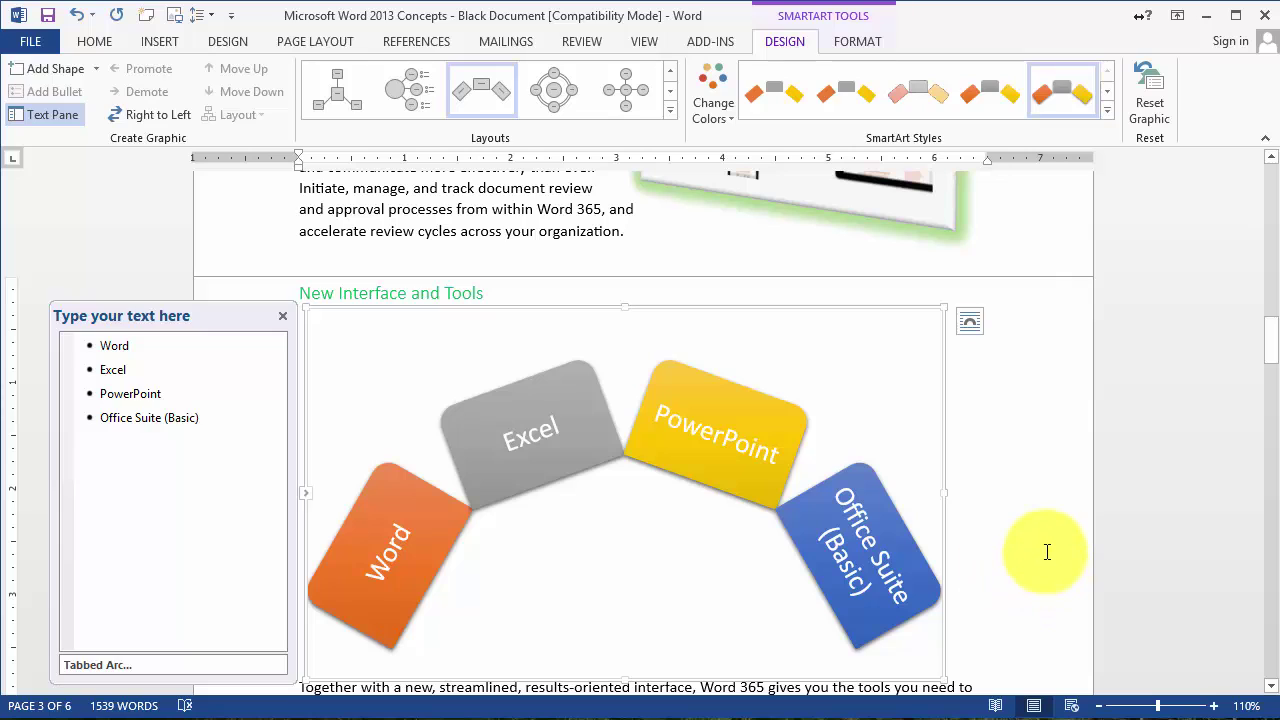
left_click(1047, 551)
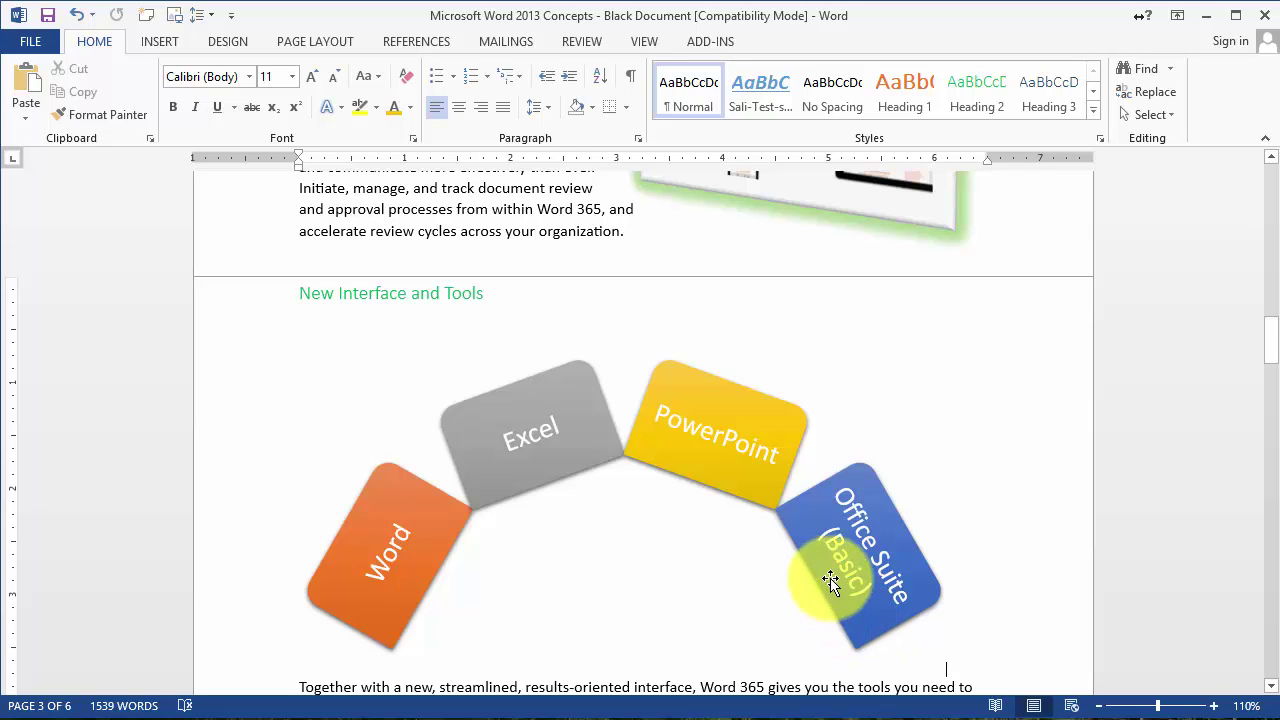
left_click(855, 628)
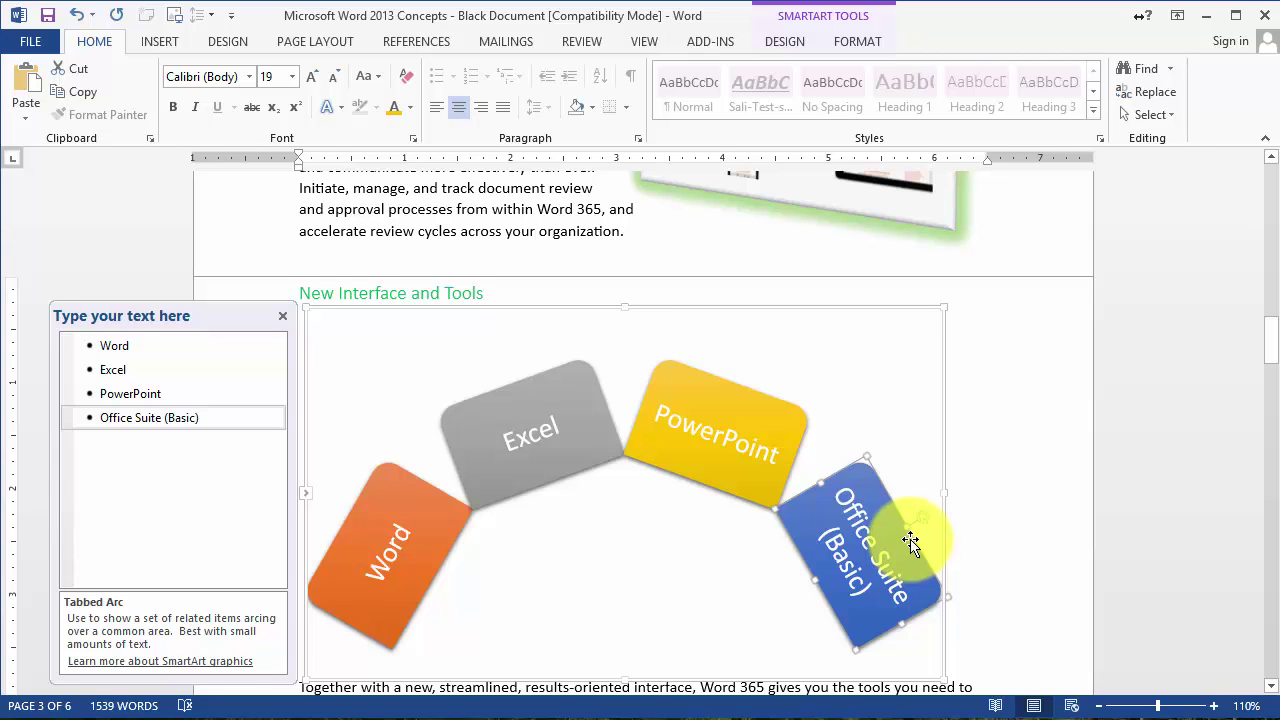
key("Delete")
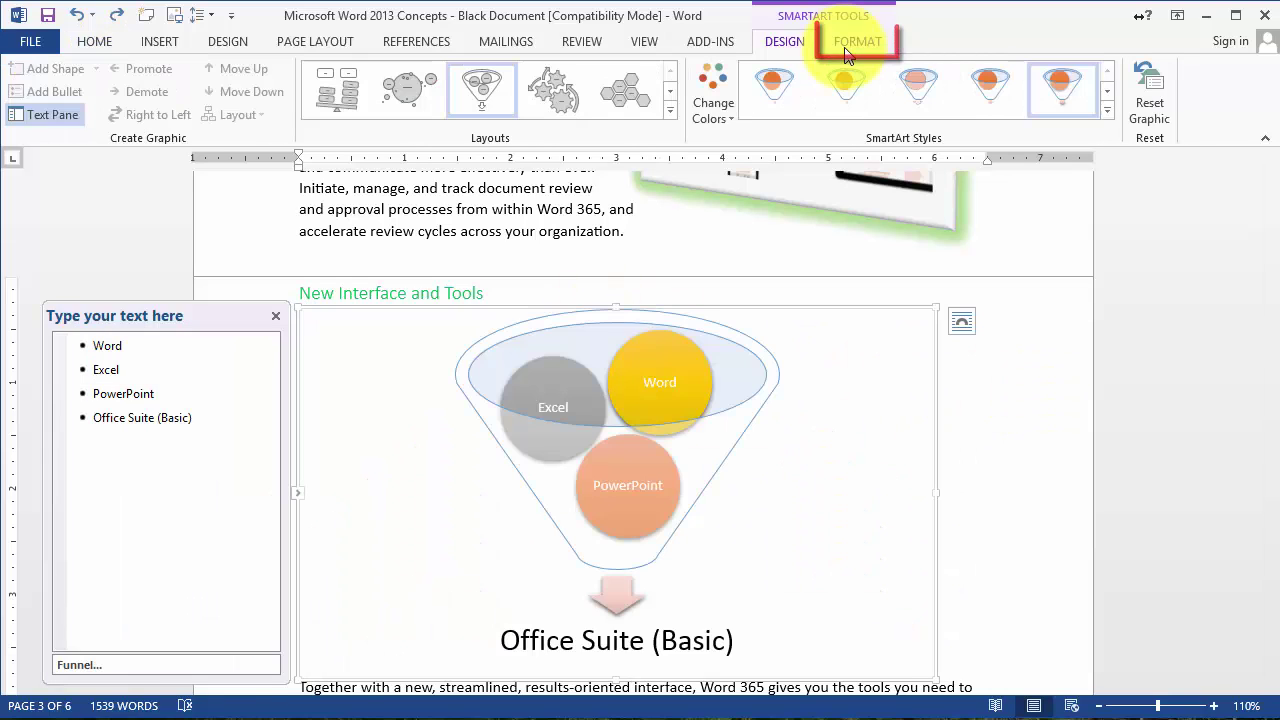
- Set the funnel diagram's text wrapping to Tight so body text flows around it
left_click(851, 47)
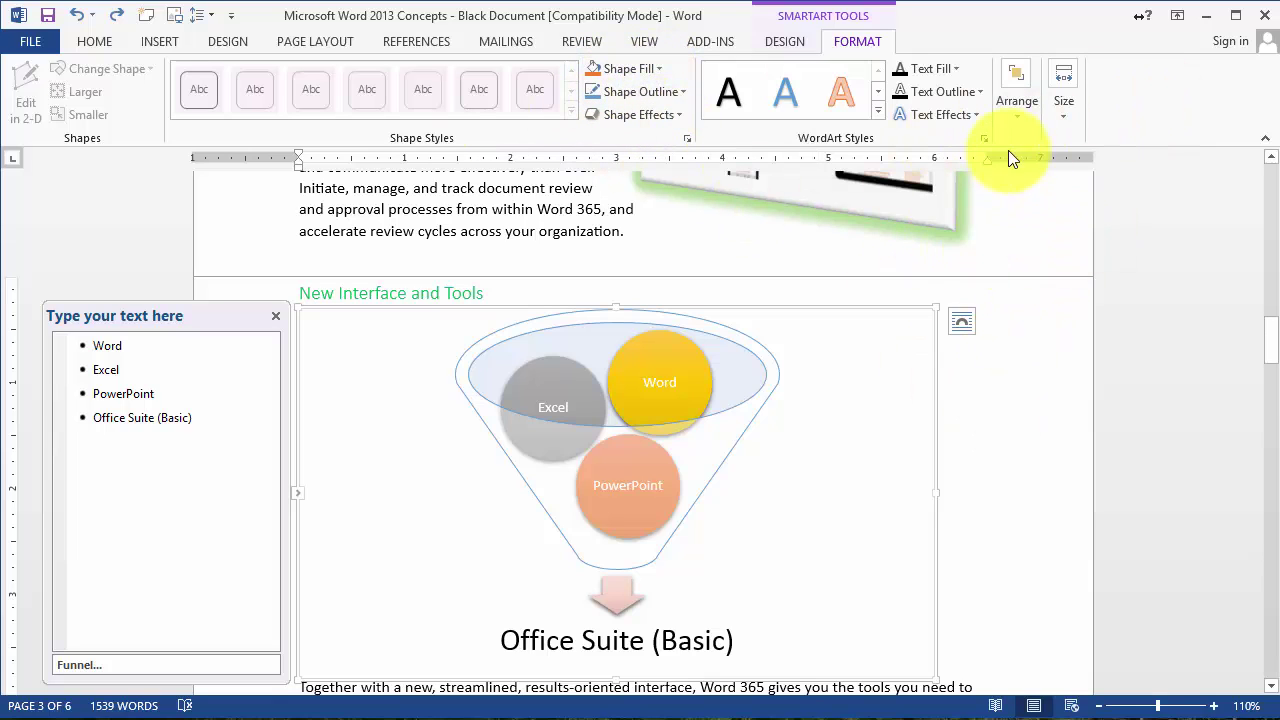
left_click(1018, 110)
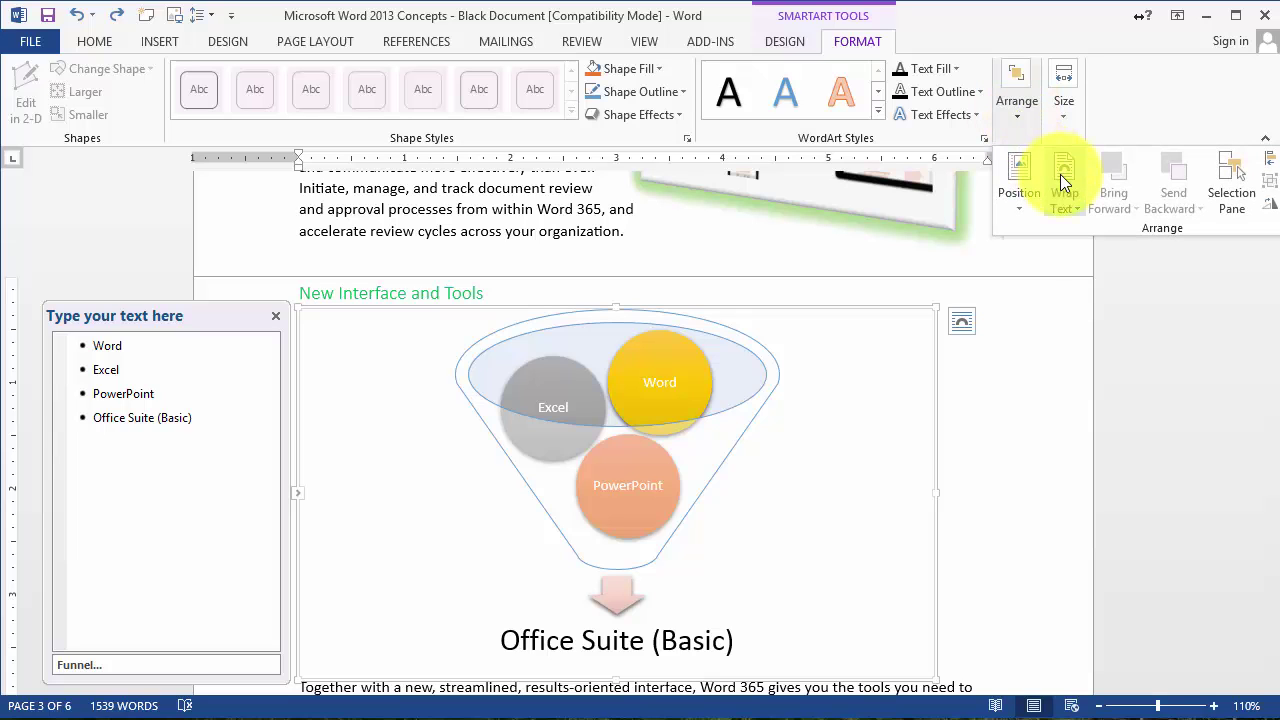
left_click(1064, 198)
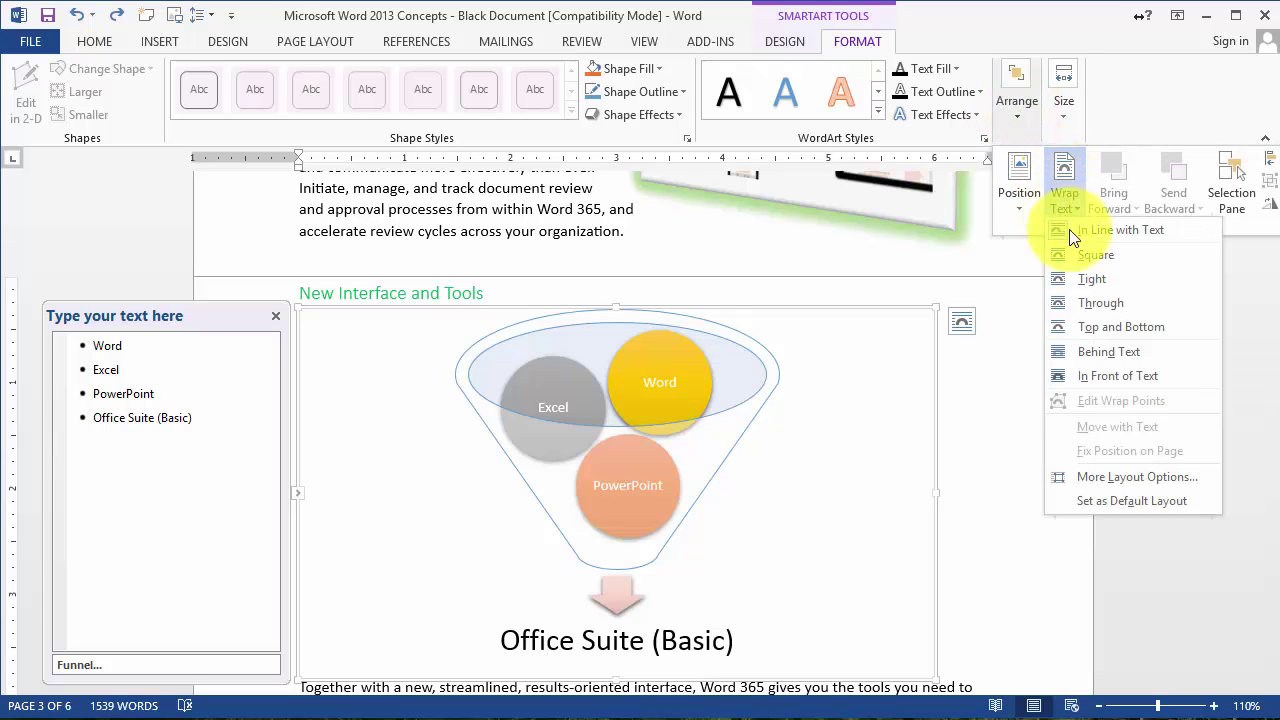
left_click(1080, 278)
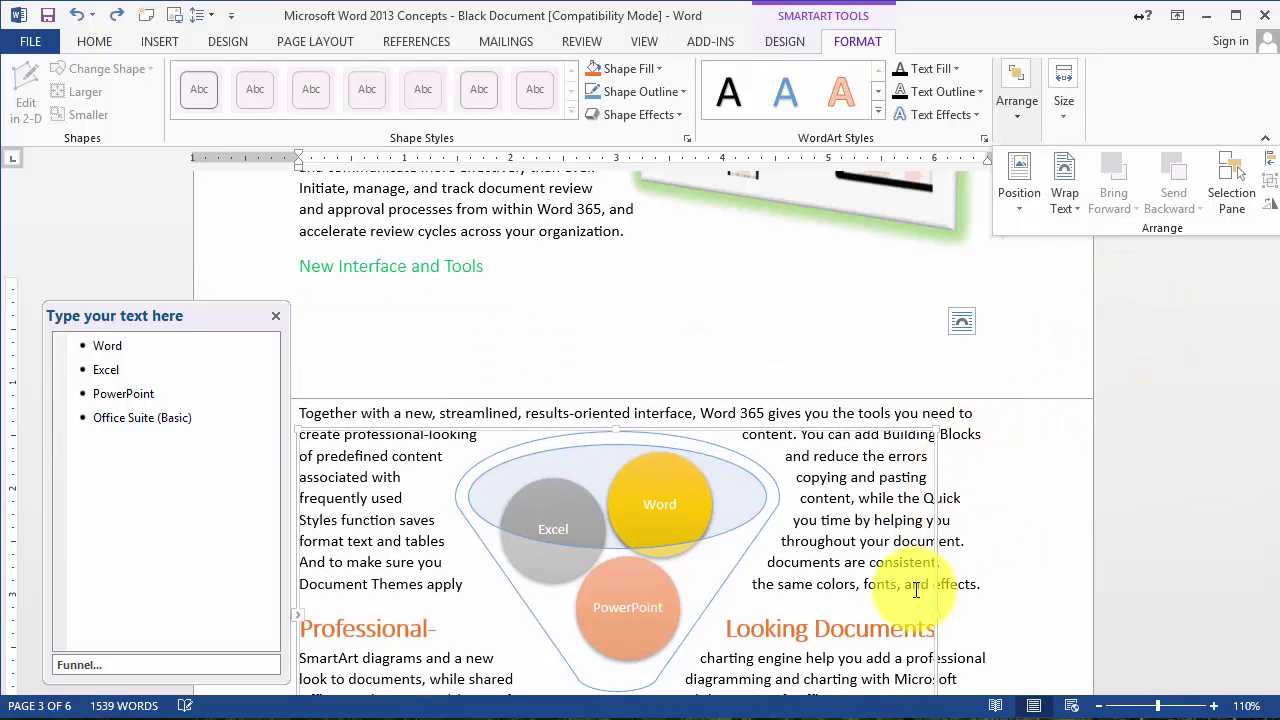
left_click(1039, 546)
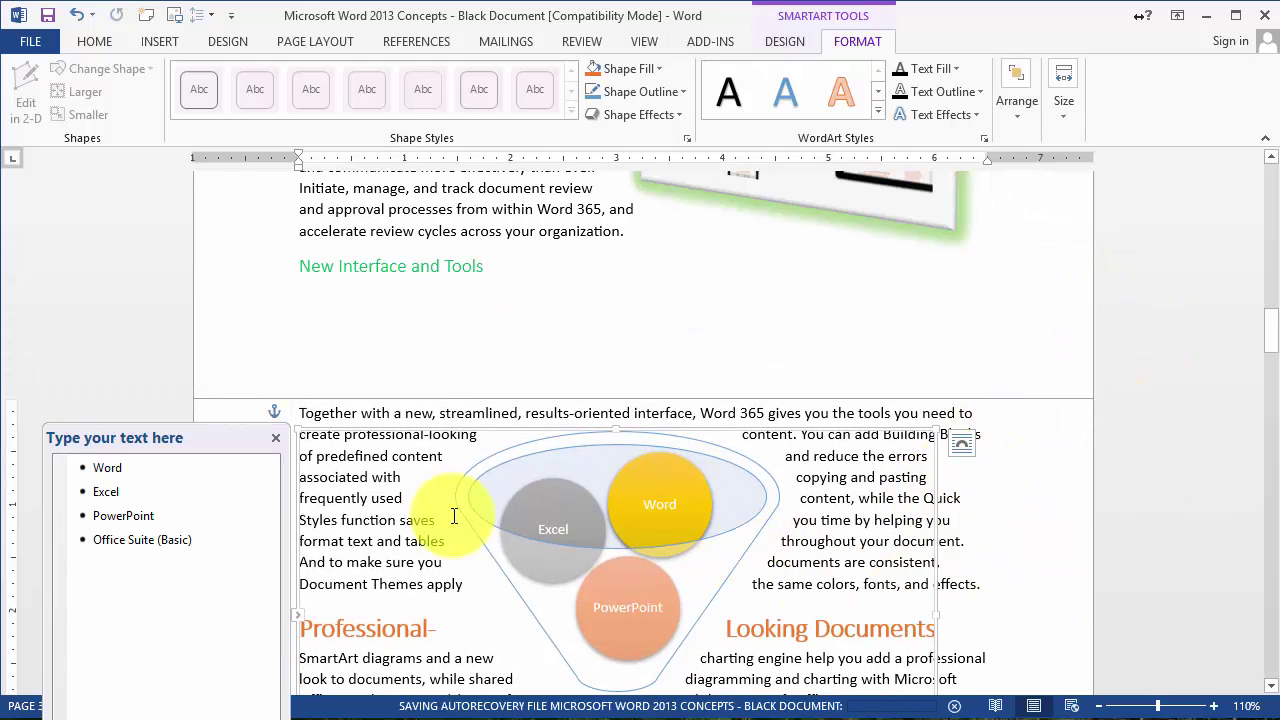
left_click(383, 268)
double_click(388, 541)
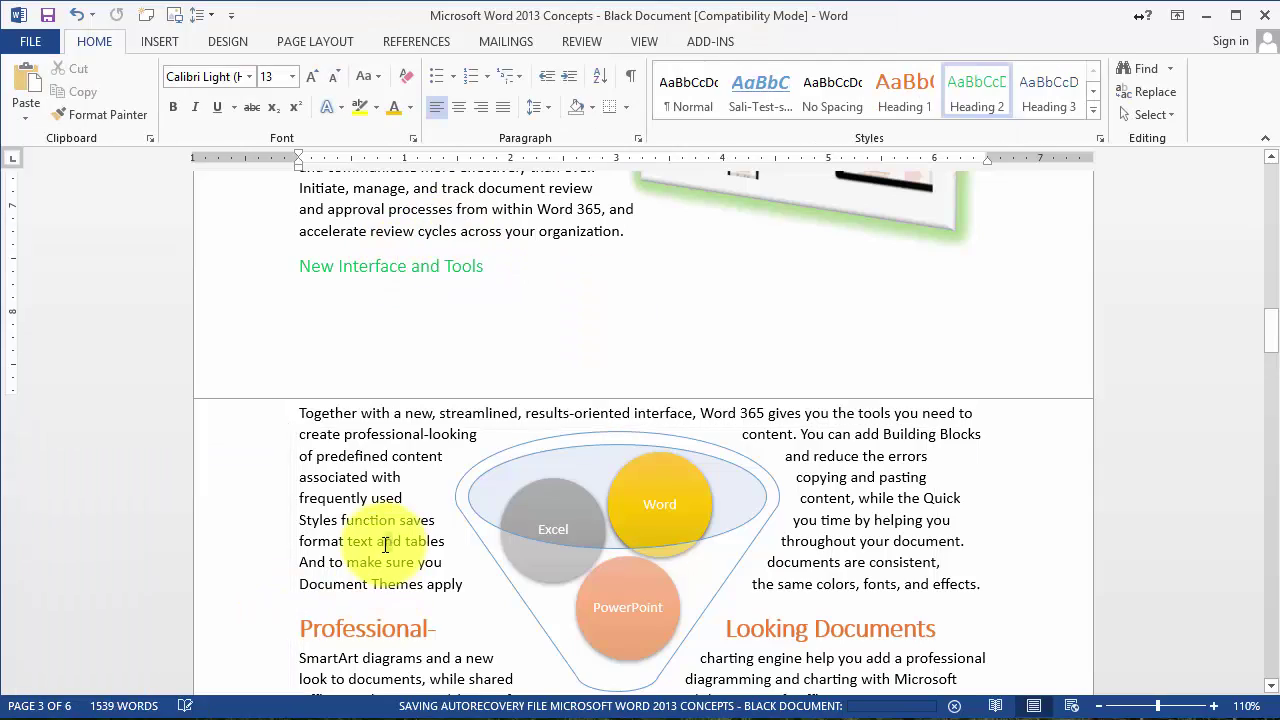
- Scroll back to the funnel diagram and select it
scroll(429, 580, "down", 3)
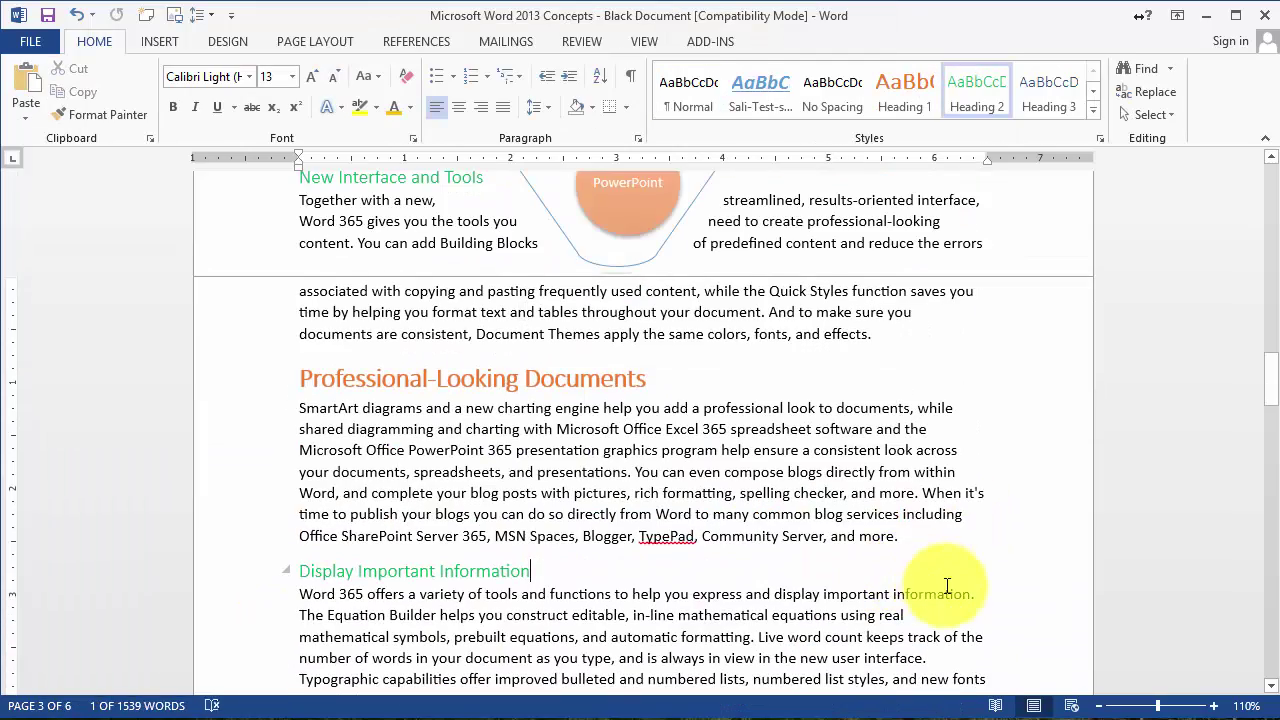
scroll(810, 490, "up", 6)
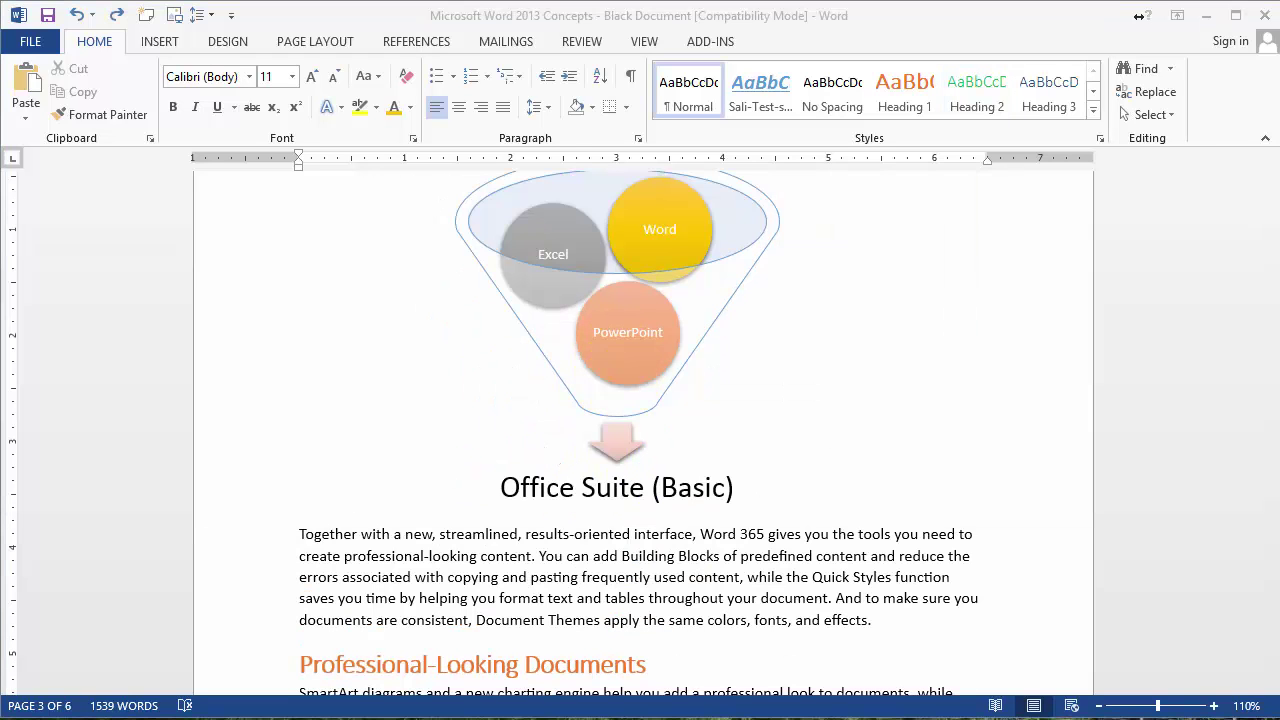
left_click(641, 386)
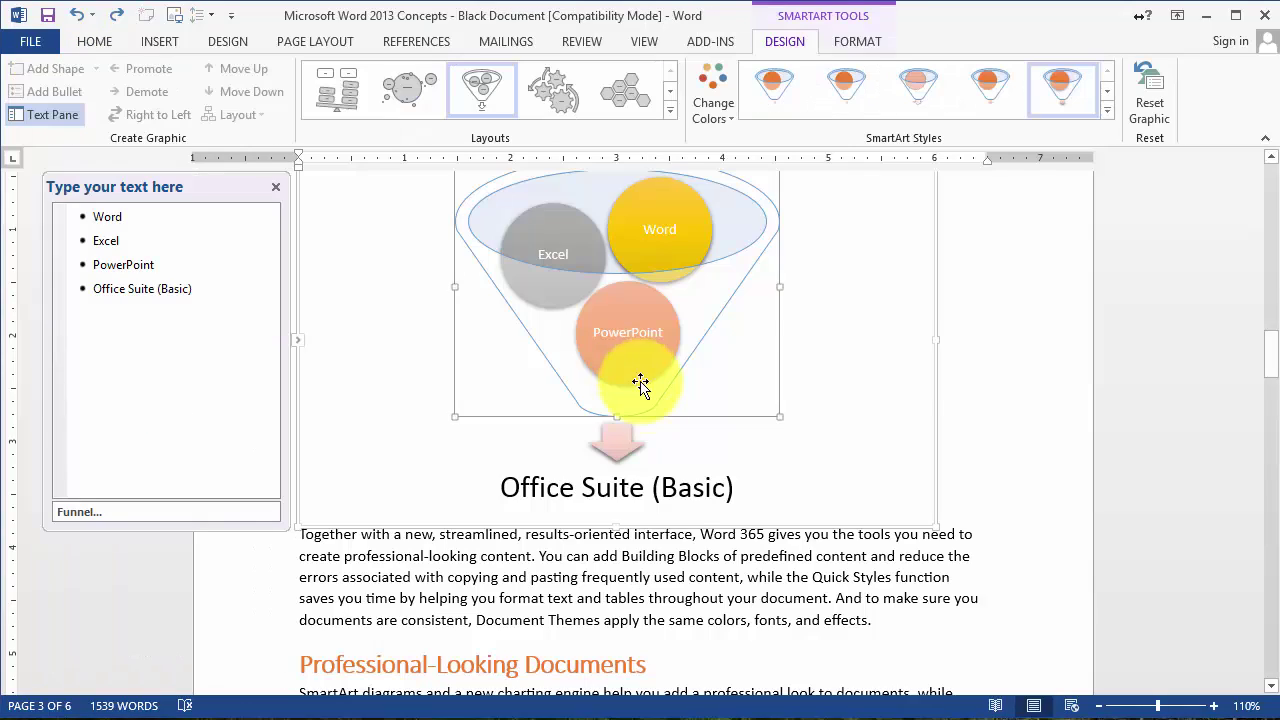